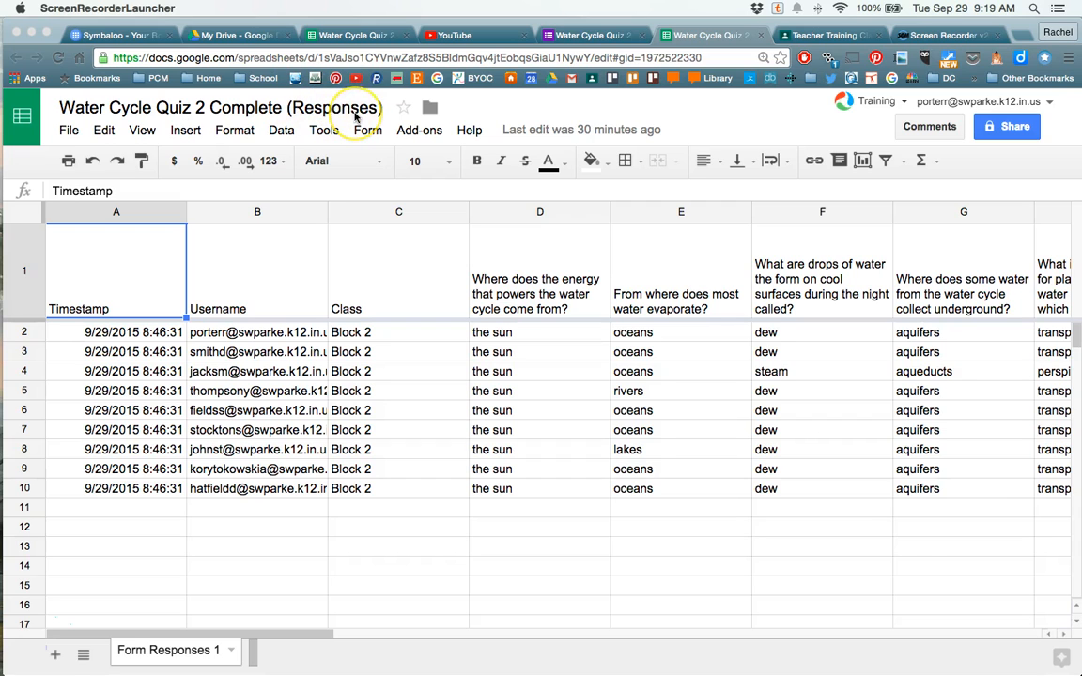
# View the Water Cycle Quiz 2 Complete form, then examine the teacher's submission in row 2 of its response spreadsheet
pyautogui.click(564, 34)
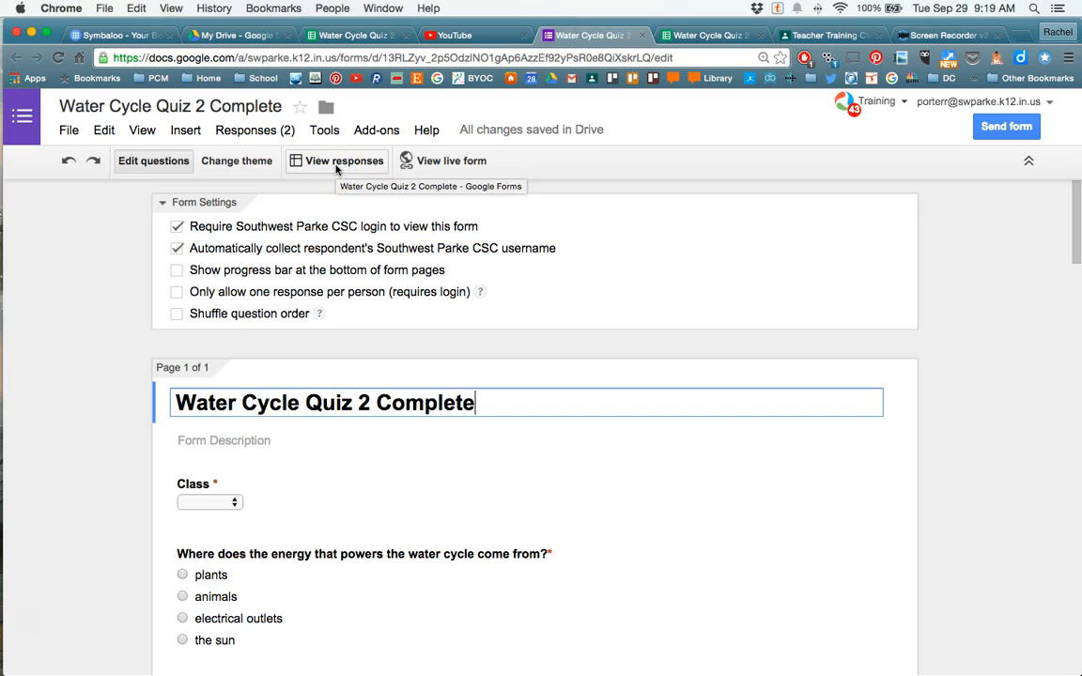
pyautogui.click(700, 35)
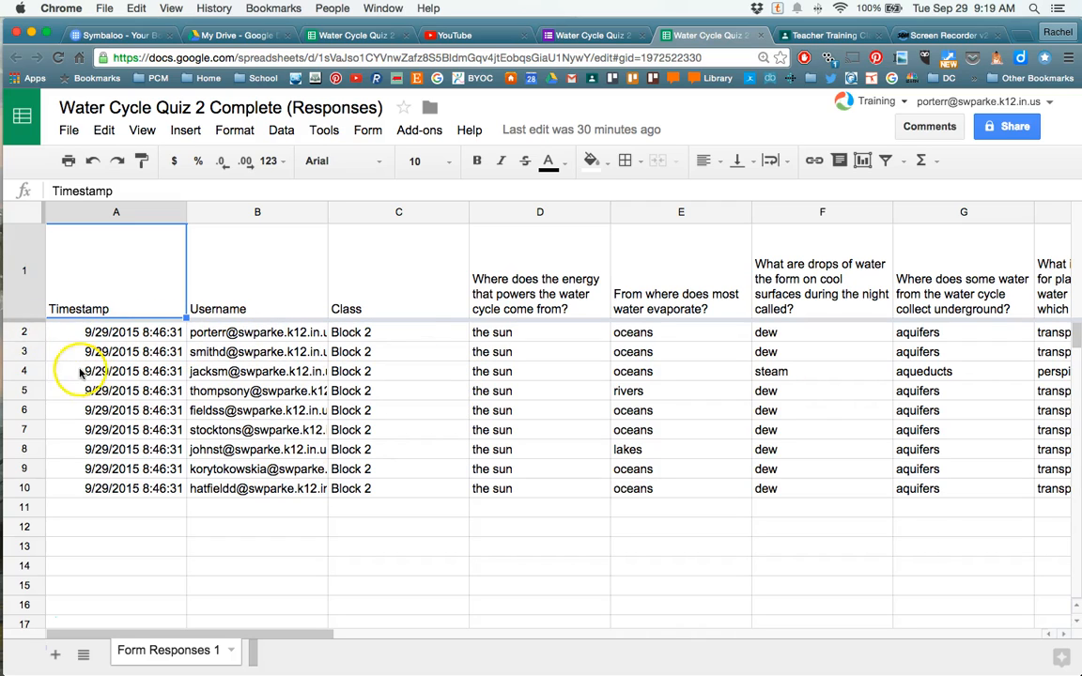
pyautogui.click(20, 331)
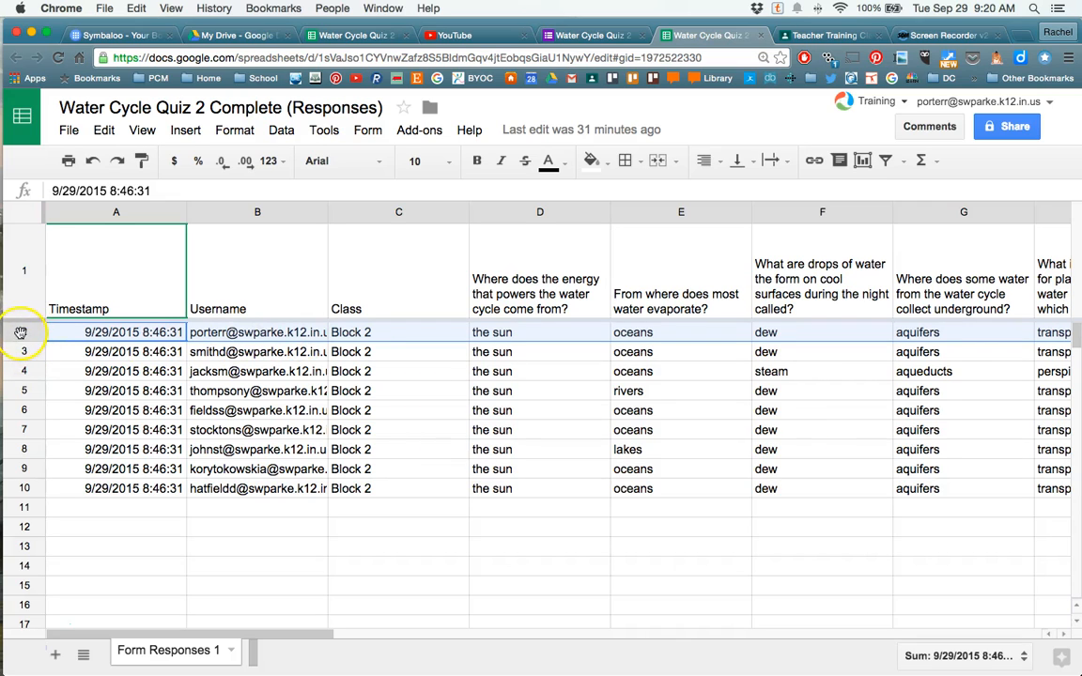
pyautogui.click(207, 337)
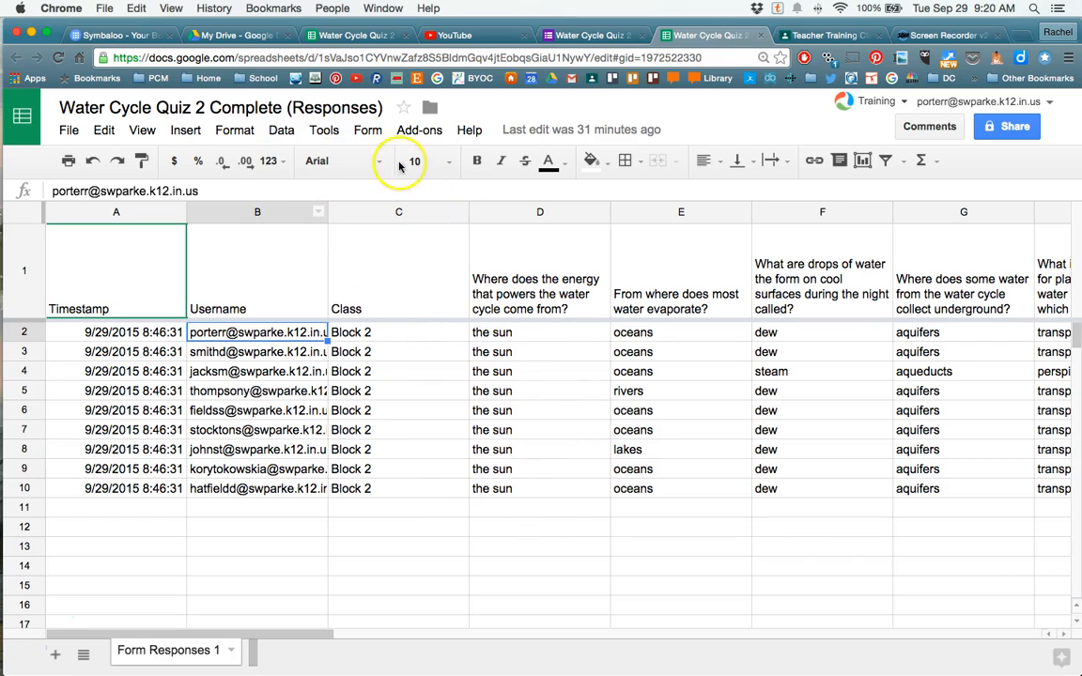
# Find Flubaroo in the spreadsheet's add-on store and start installing the free add-on
pyautogui.click(426, 134)
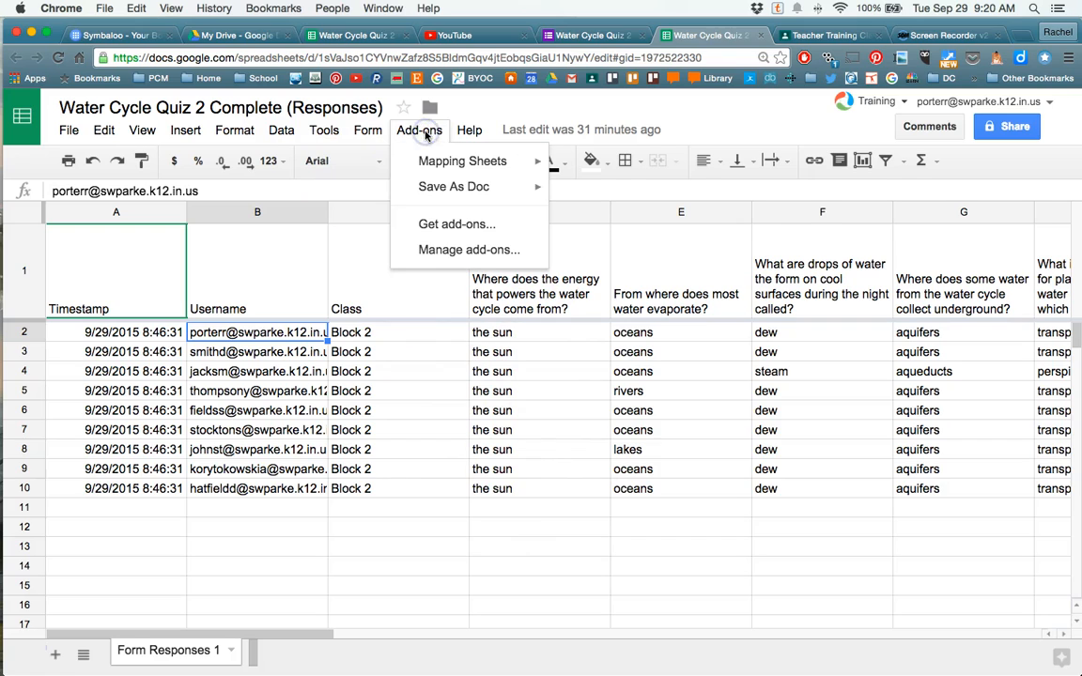
pyautogui.click(423, 231)
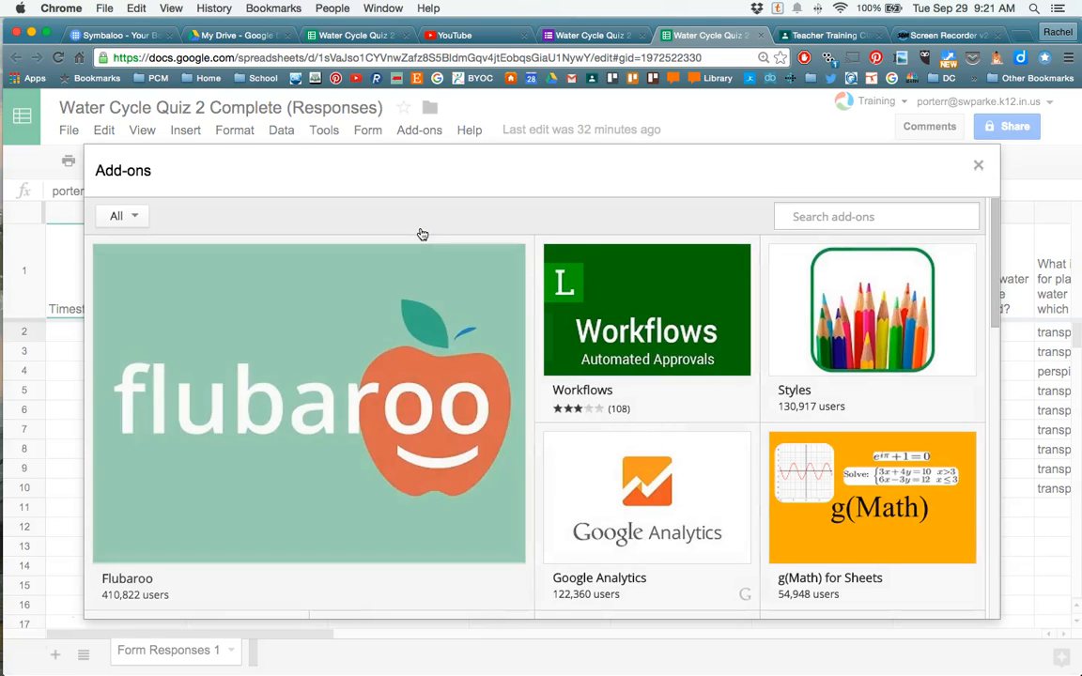
pyautogui.click(312, 370)
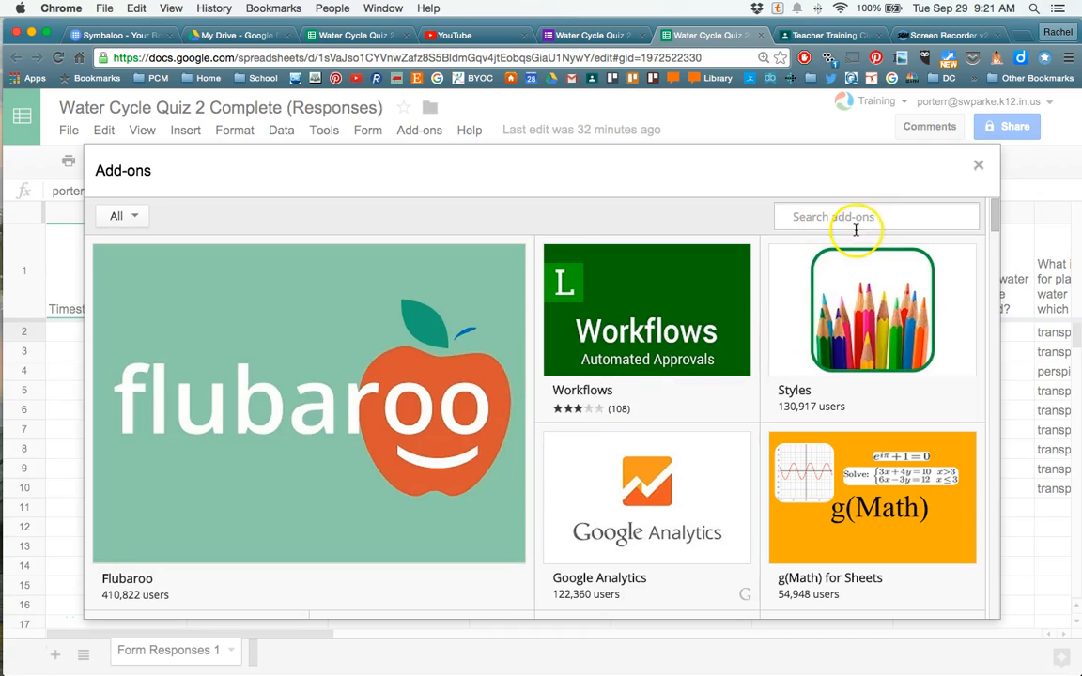
pyautogui.click(467, 434)
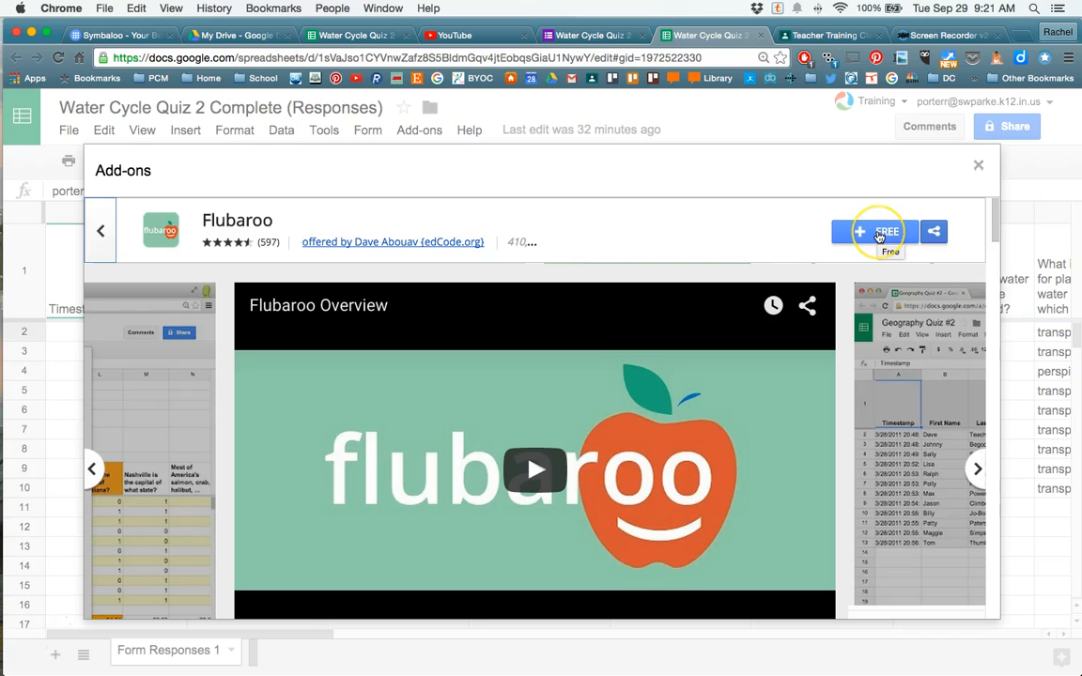
pyautogui.click(878, 232)
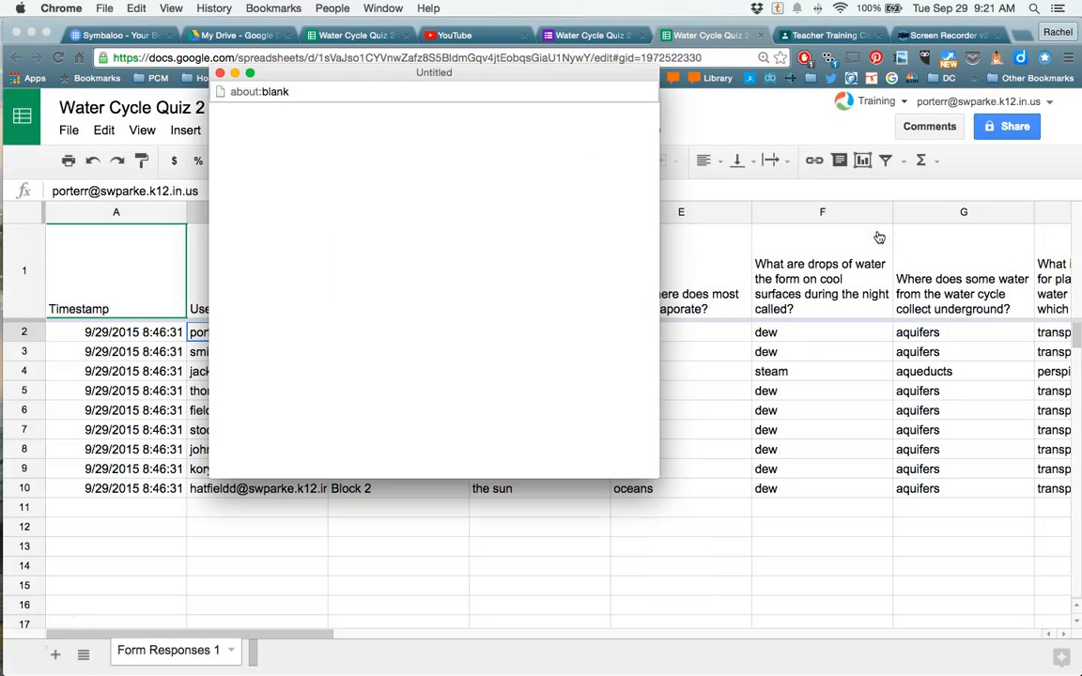
# Grant Flubaroo all the requested account permissions and dismiss its introductory tip
pyautogui.scroll(-10, 439, 246)
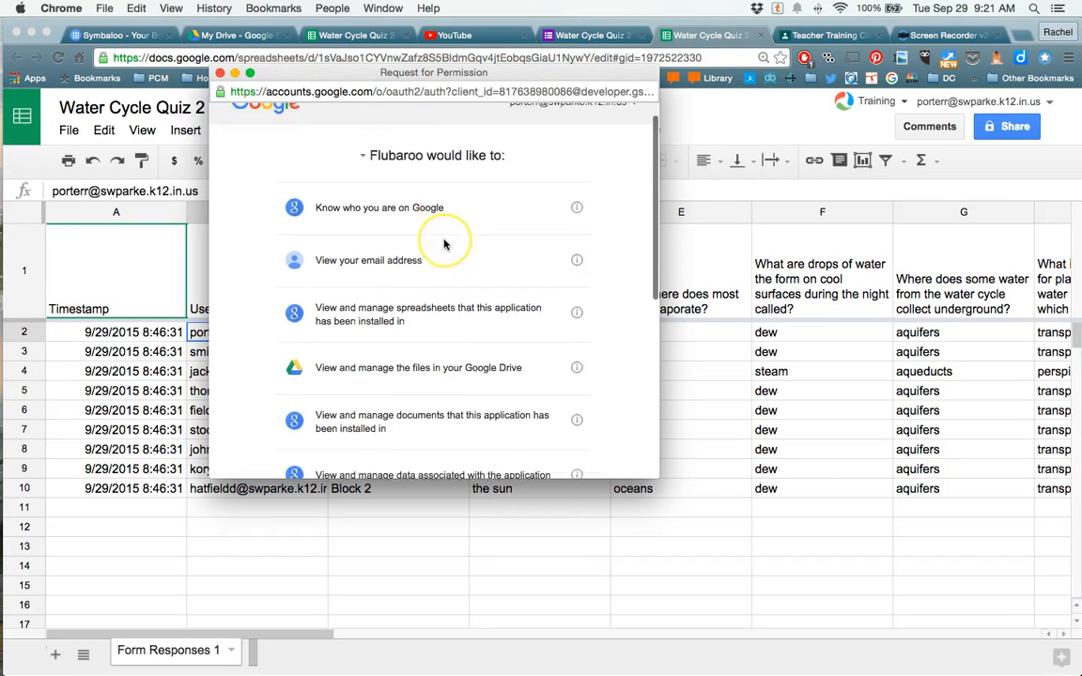
pyautogui.scroll(-2, 444, 245)
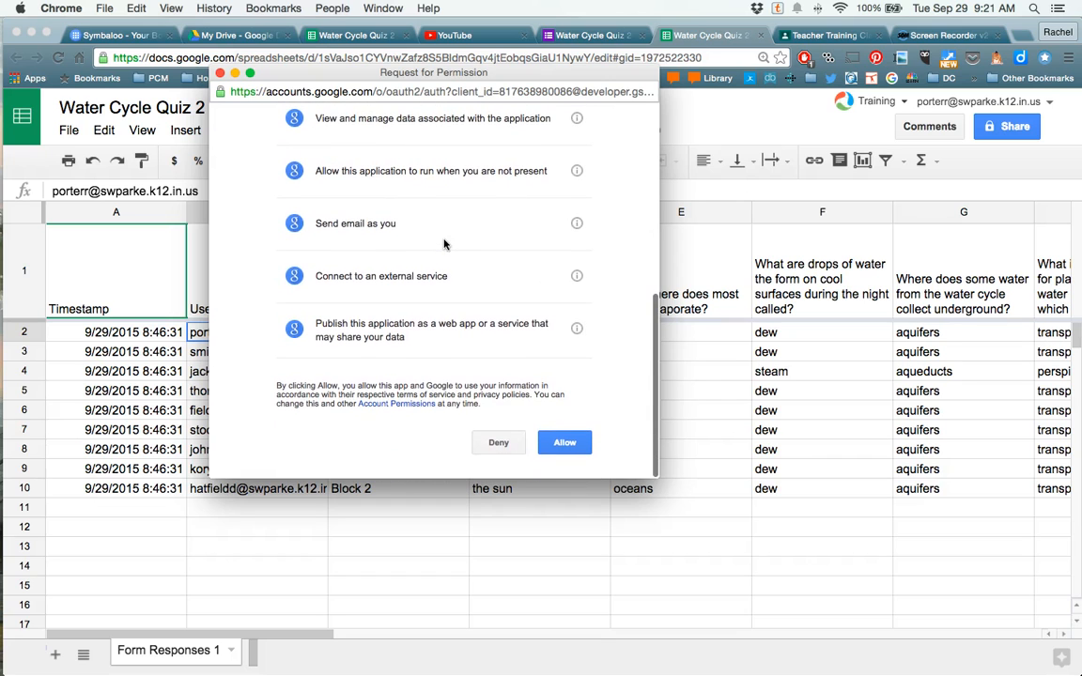
pyautogui.click(573, 449)
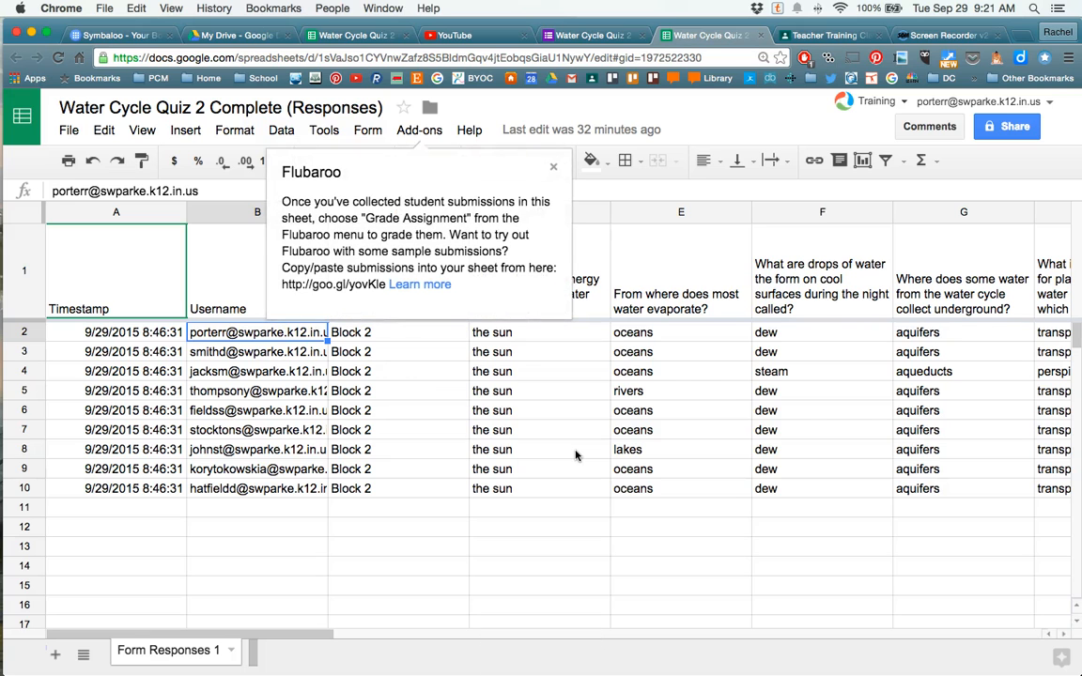
pyautogui.click(351, 416)
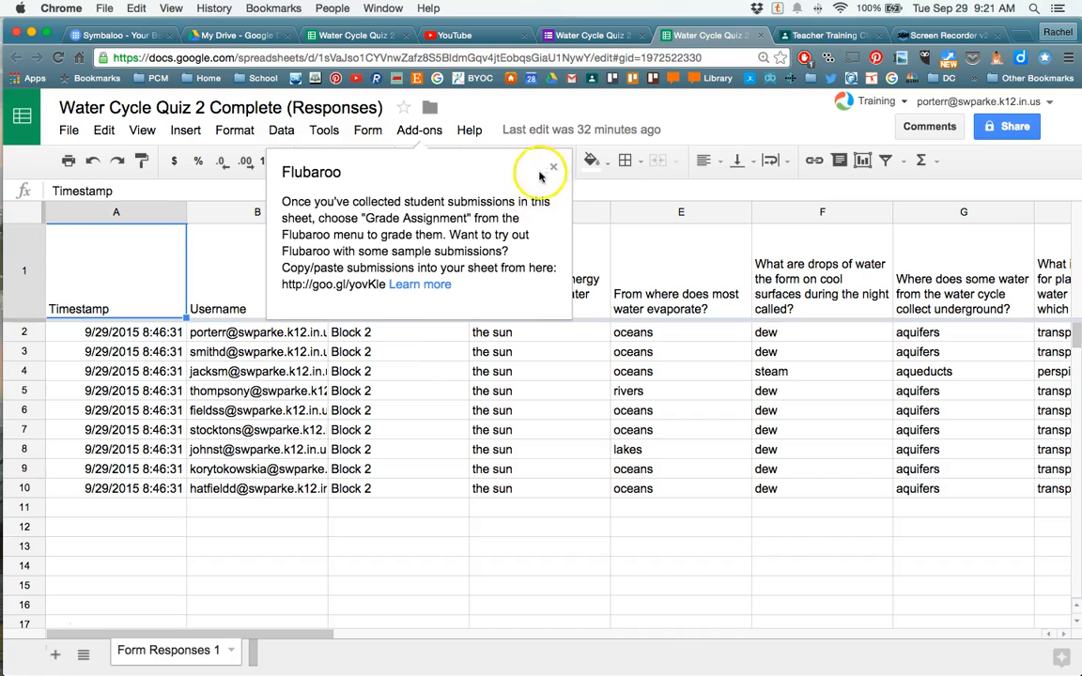
pyautogui.click(552, 166)
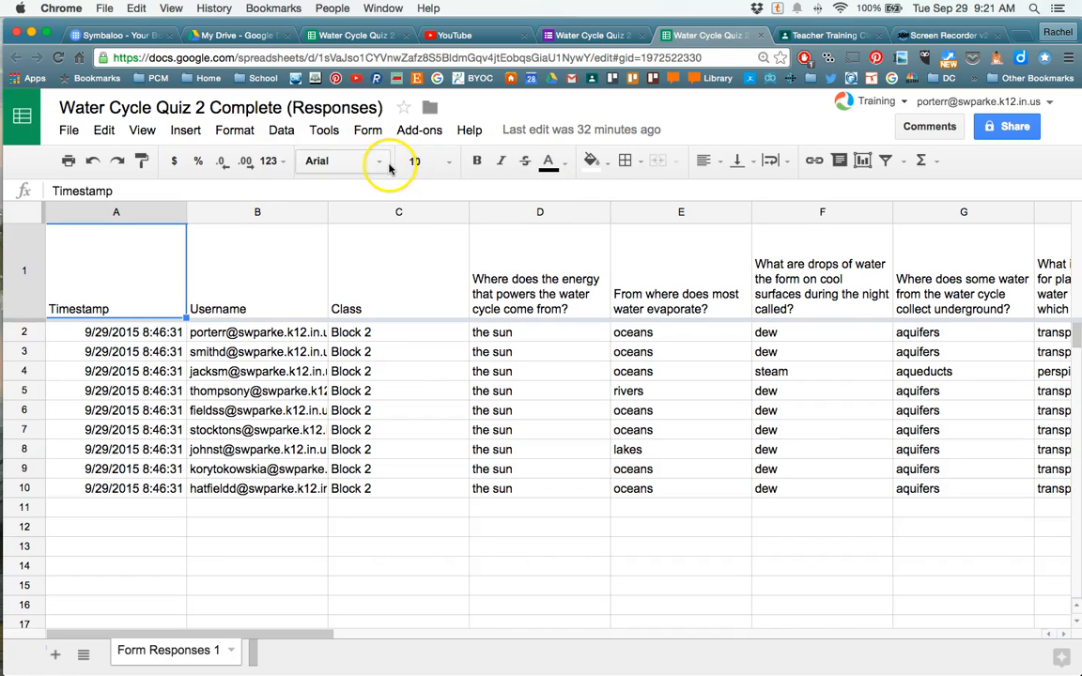
# Start Flubaroo's Grade Assignment process on the quiz responses
pyautogui.click(420, 131)
pyautogui.moveTo(435, 168)
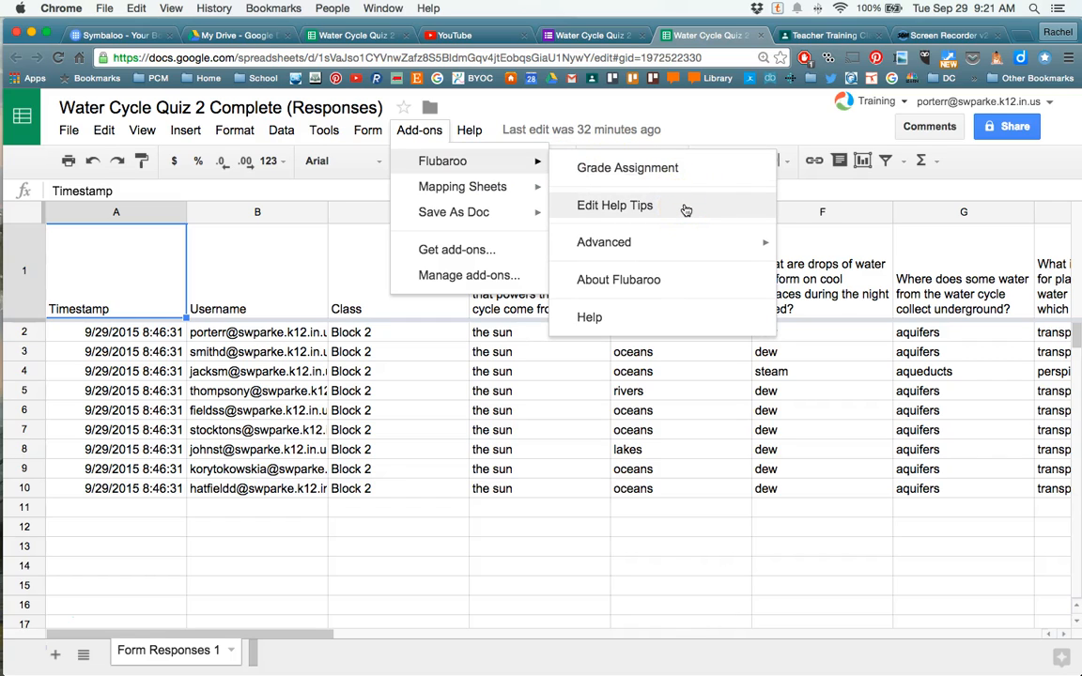
pyautogui.click(648, 183)
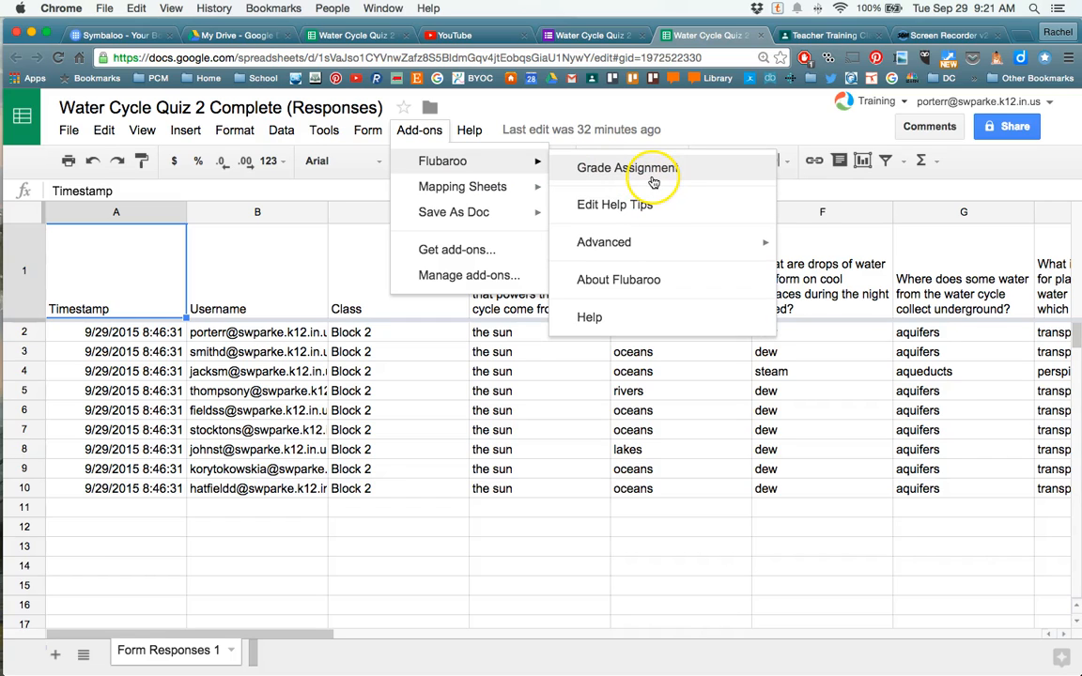
pyautogui.click(650, 177)
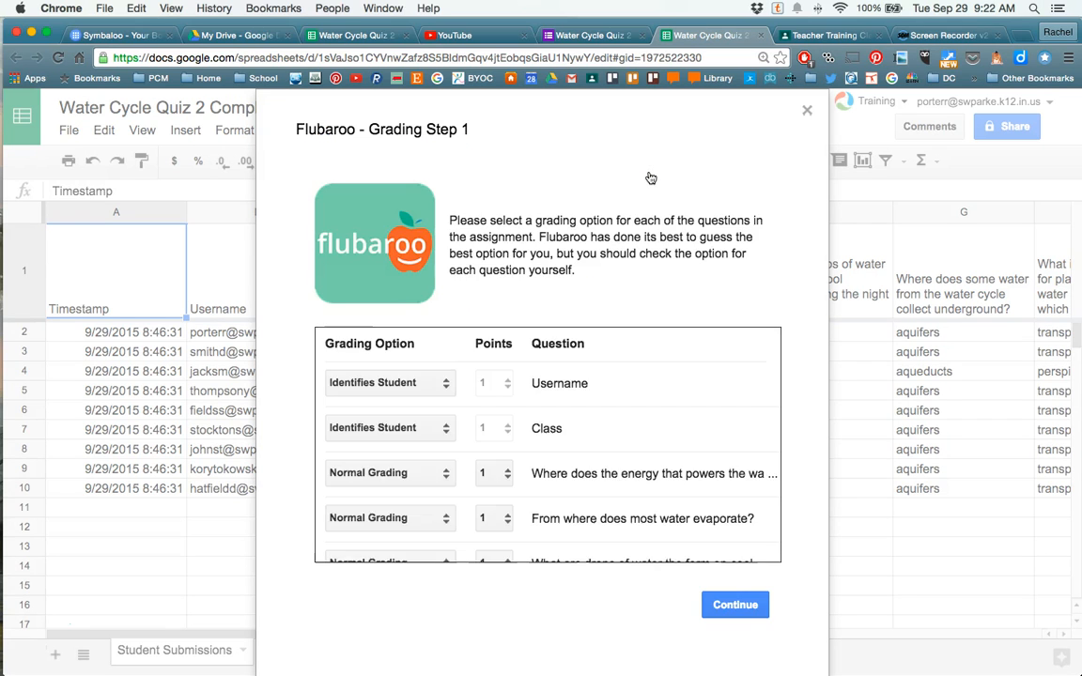
pyautogui.click(690, 218)
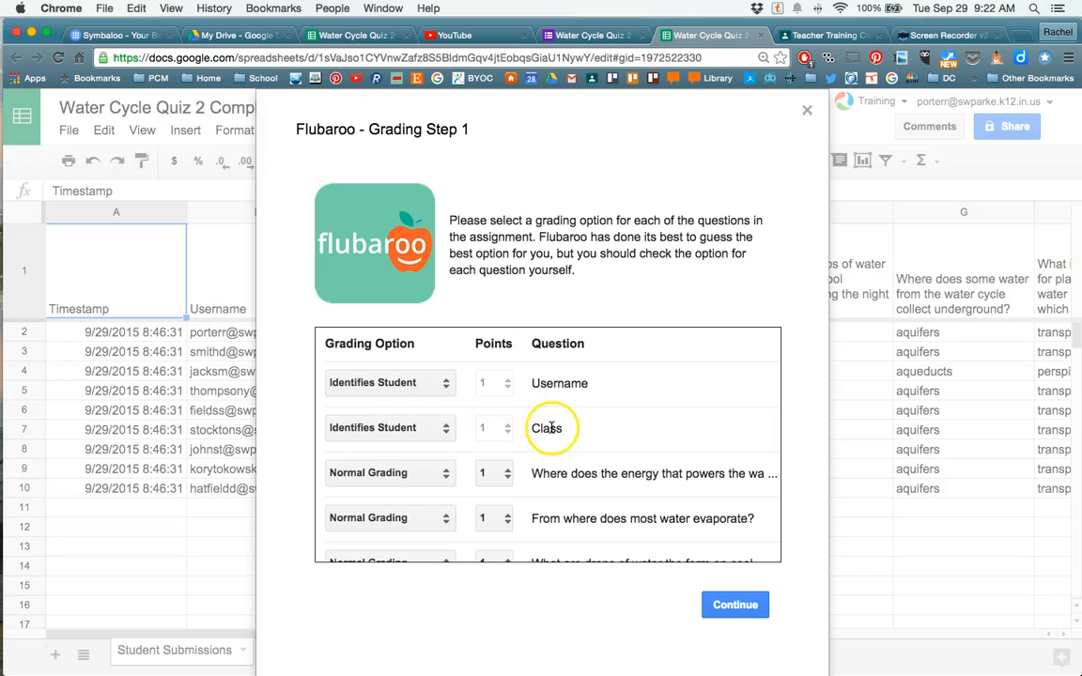
# Keep Identifies Student as the grading option for Class and Normal Grading for the question about the water cycle's energy source
pyautogui.scroll(-2, 460, 447)
pyautogui.scroll(2, 483, 465)
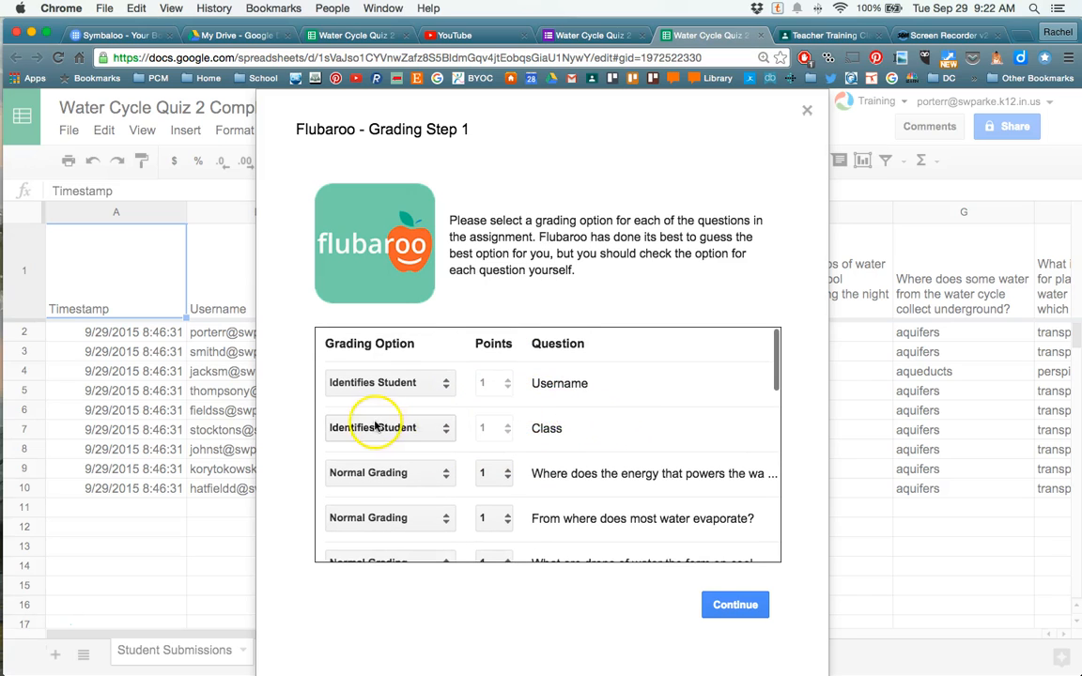
pyautogui.click(434, 430)
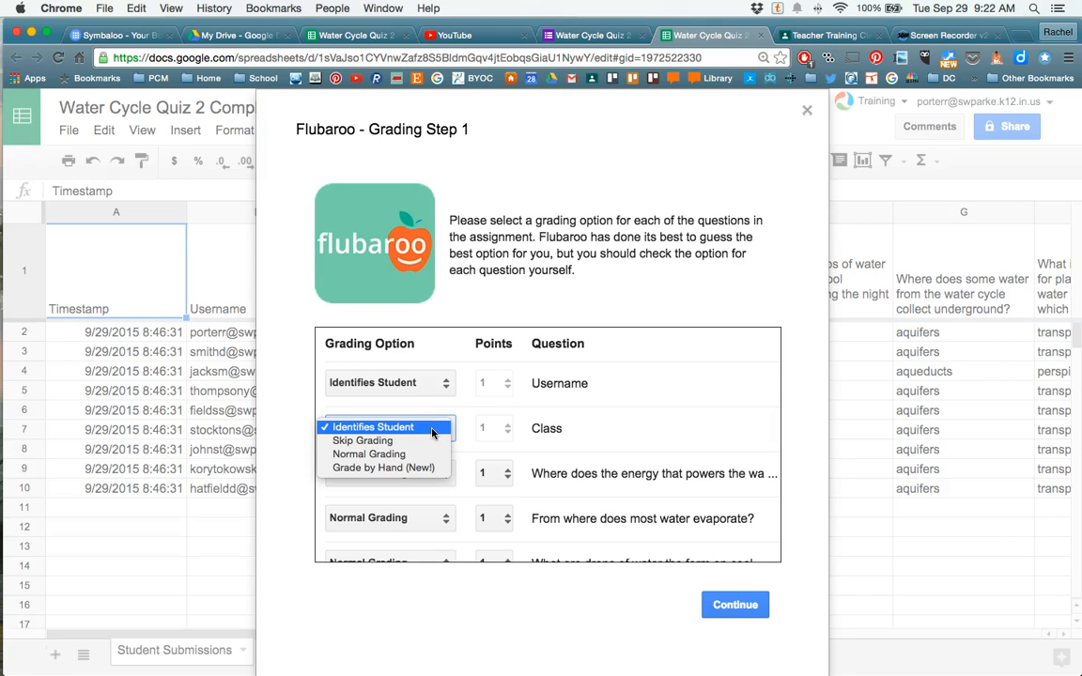
pyautogui.click(431, 429)
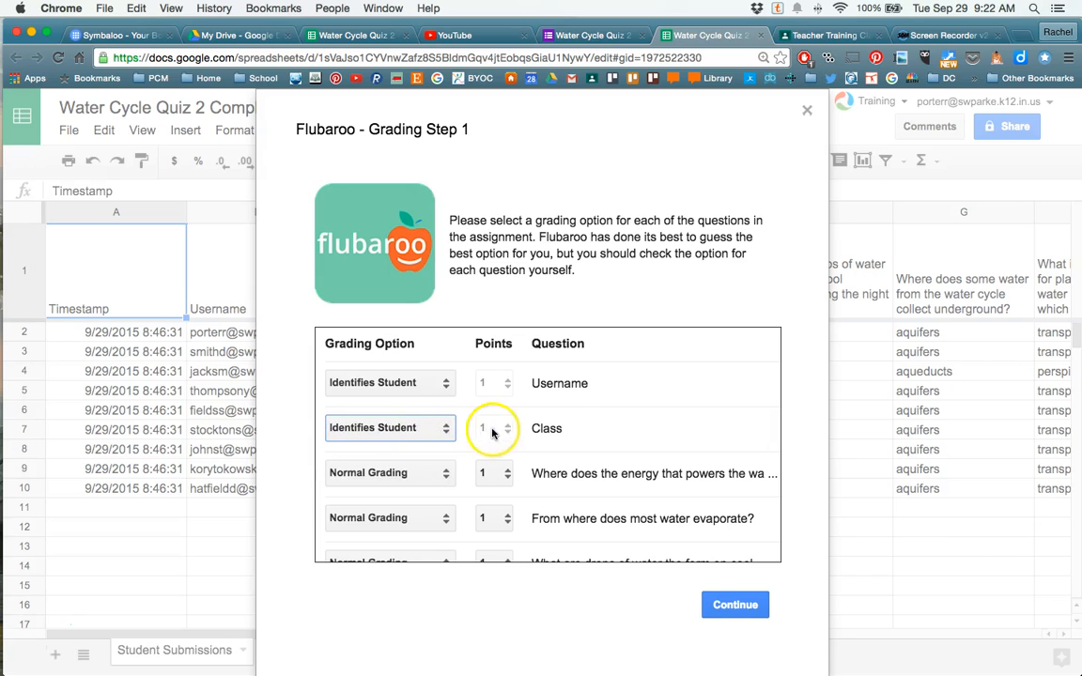
pyautogui.scroll(-2, 586, 433)
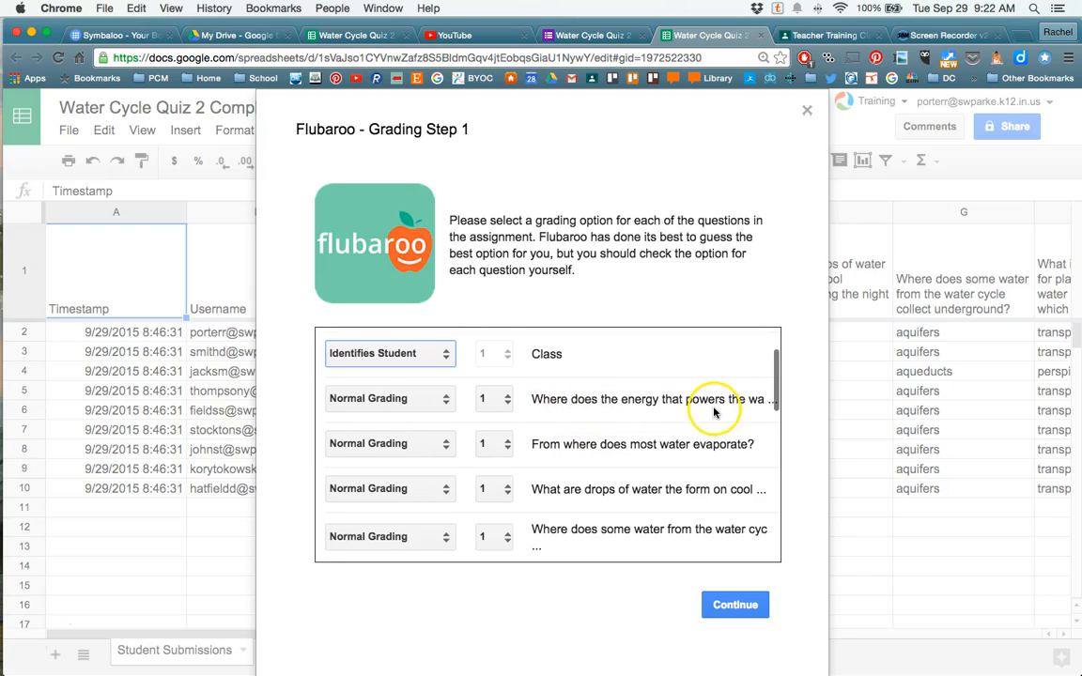
pyautogui.click(383, 402)
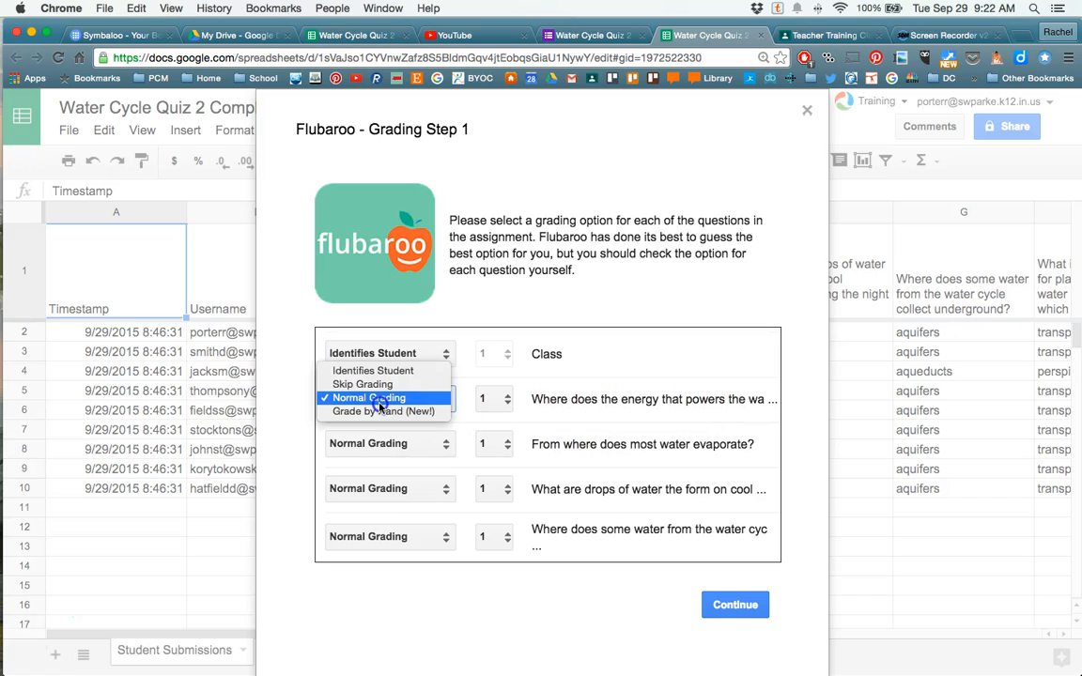
pyautogui.click(441, 404)
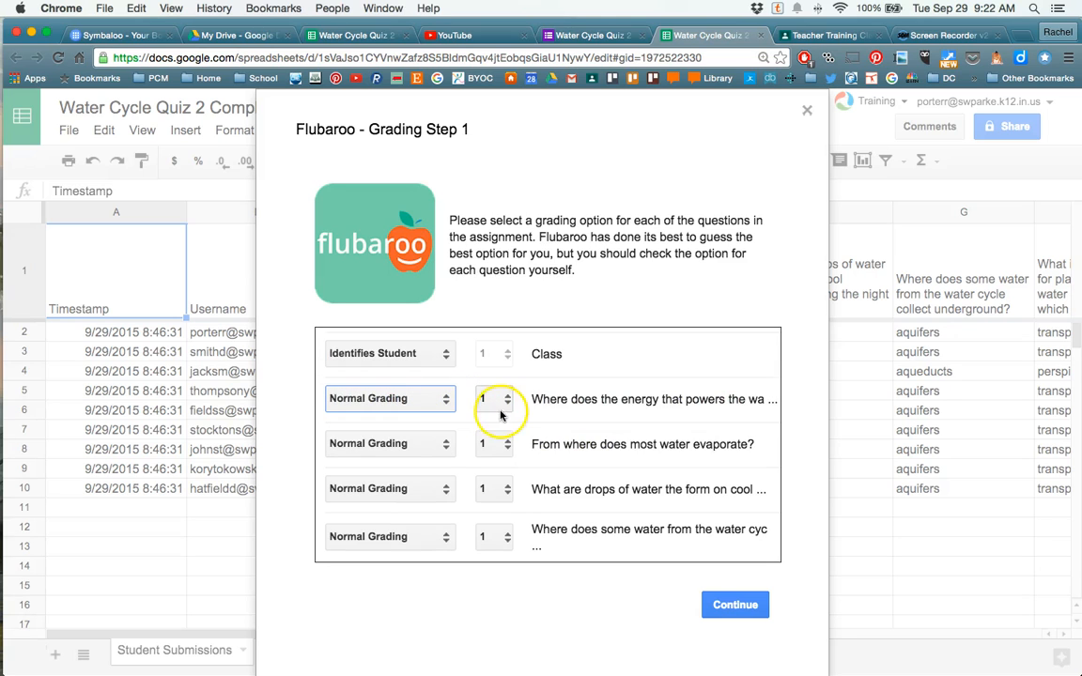
# Review the grading options and points of all remaining quiz questions, including the choices available for the diagram letter question
pyautogui.scroll(-1, 501, 414)
pyautogui.scroll(-4, 500, 414)
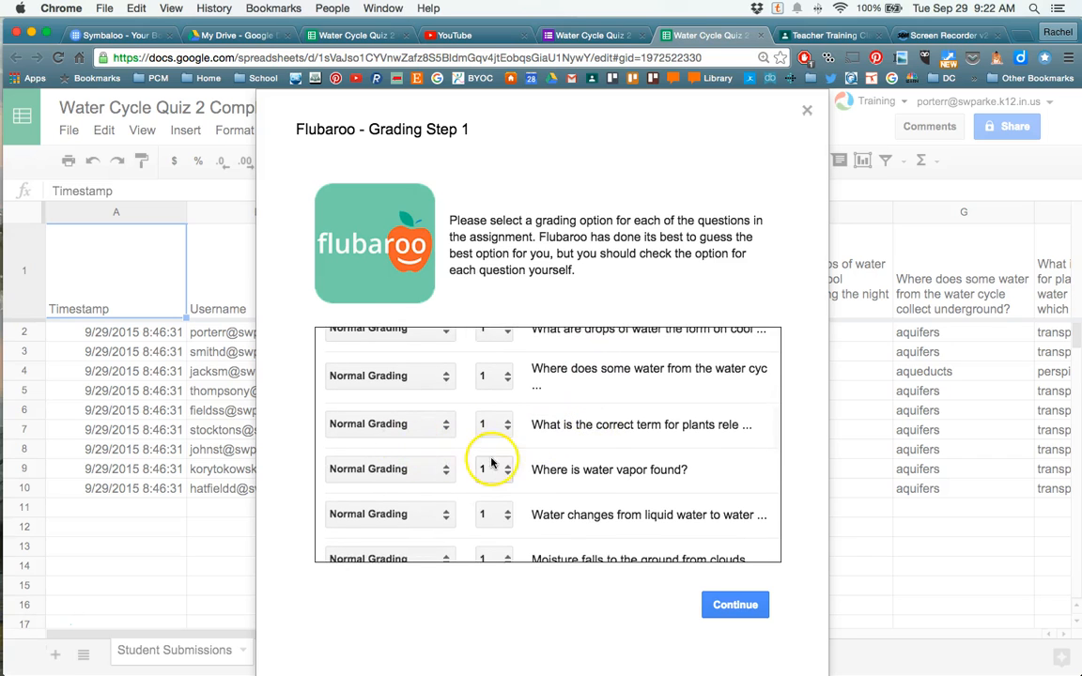
pyautogui.scroll(-2, 423, 464)
pyautogui.scroll(-5, 406, 507)
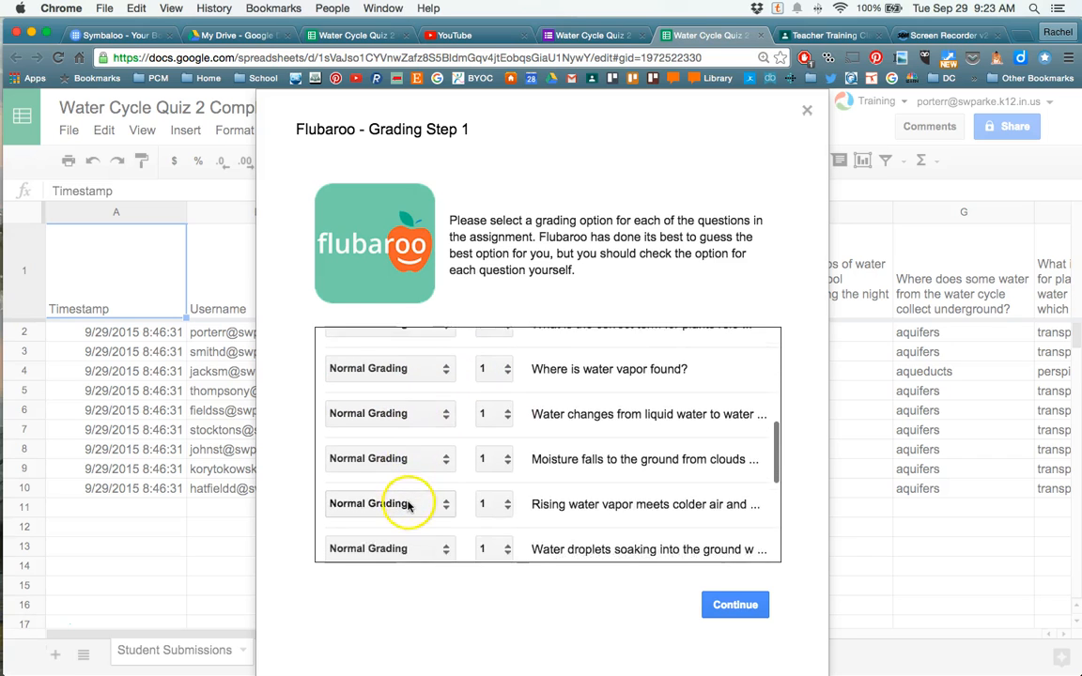
pyautogui.scroll(-3, 406, 500)
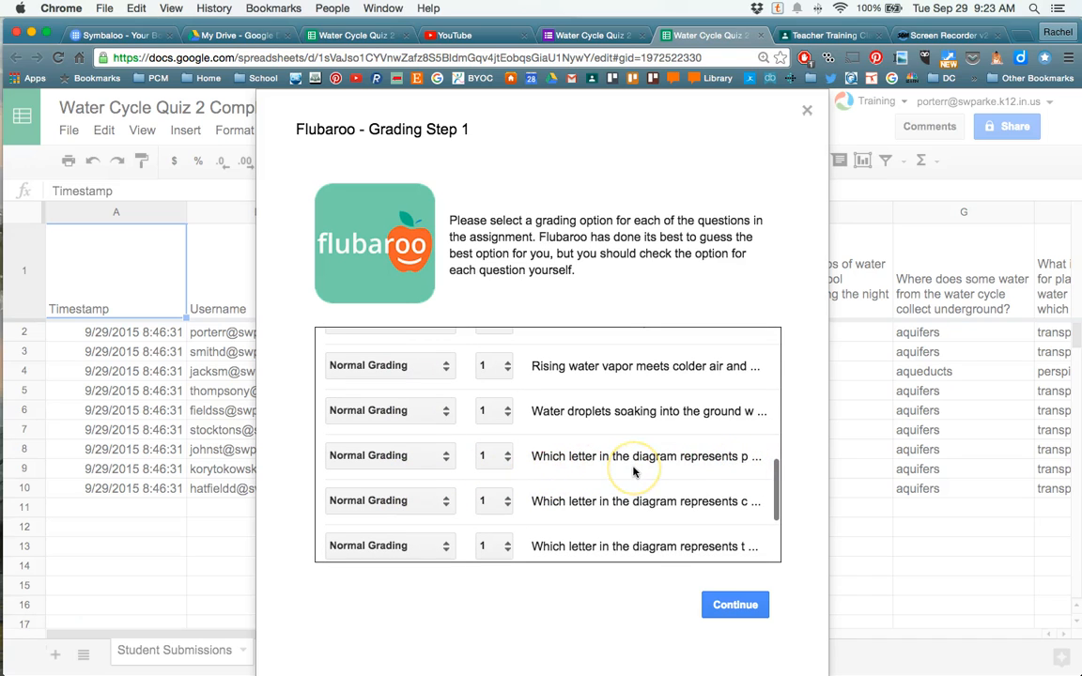
pyautogui.click(415, 457)
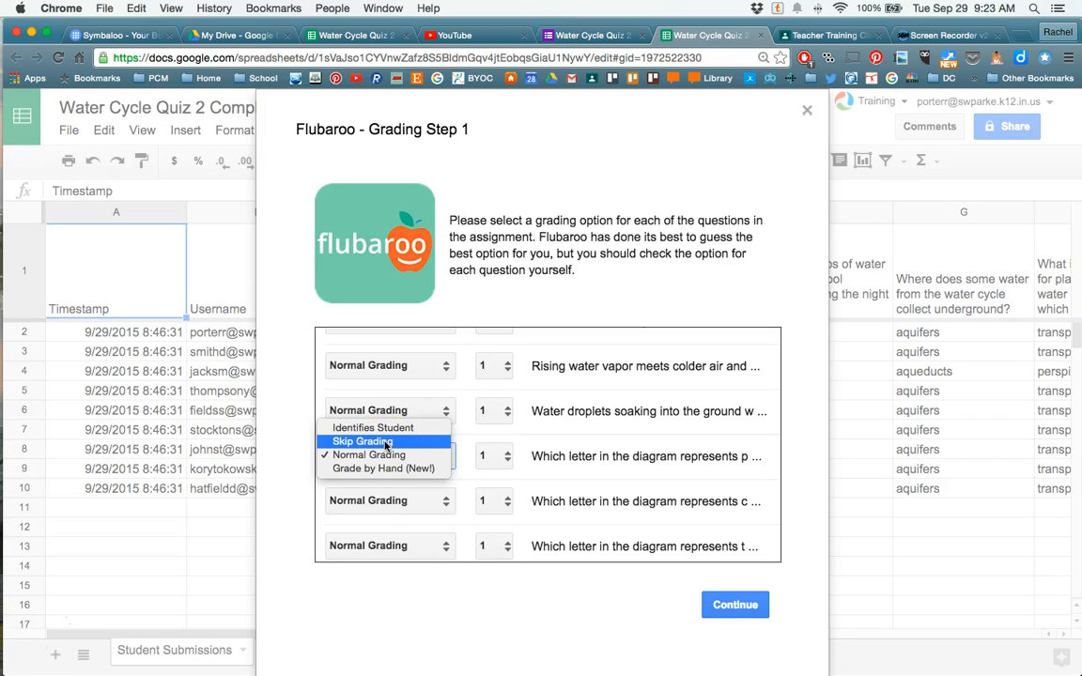
pyautogui.click(495, 461)
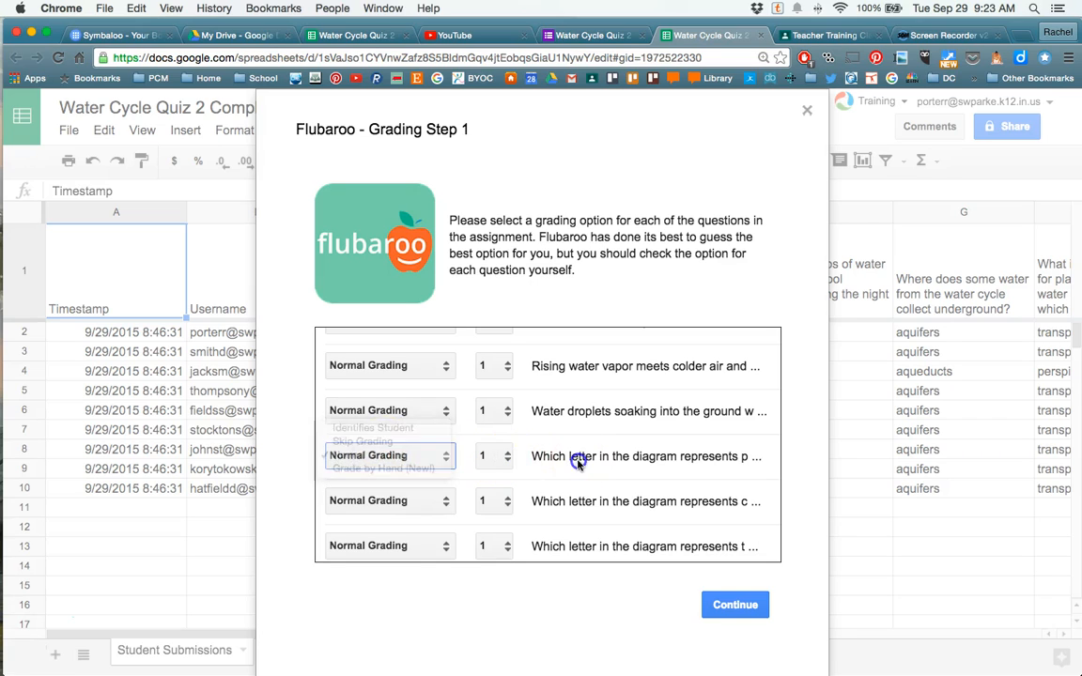
pyautogui.scroll(-3, 582, 459)
pyautogui.scroll(-2, 582, 460)
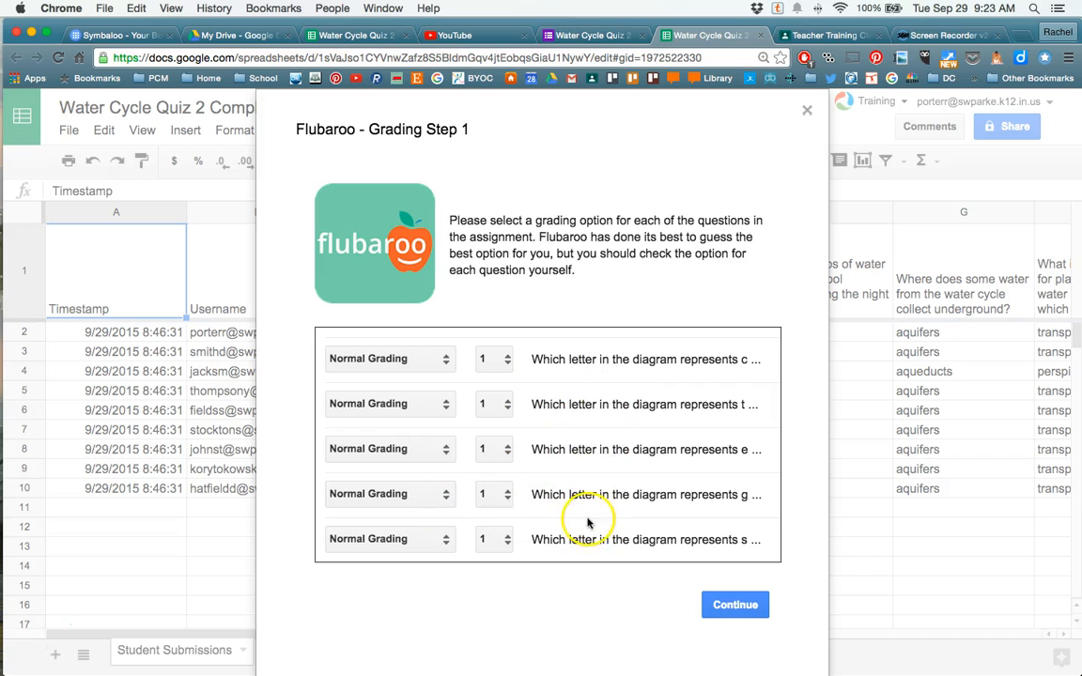
pyautogui.scroll(5, 582, 517)
pyautogui.scroll(5, 597, 522)
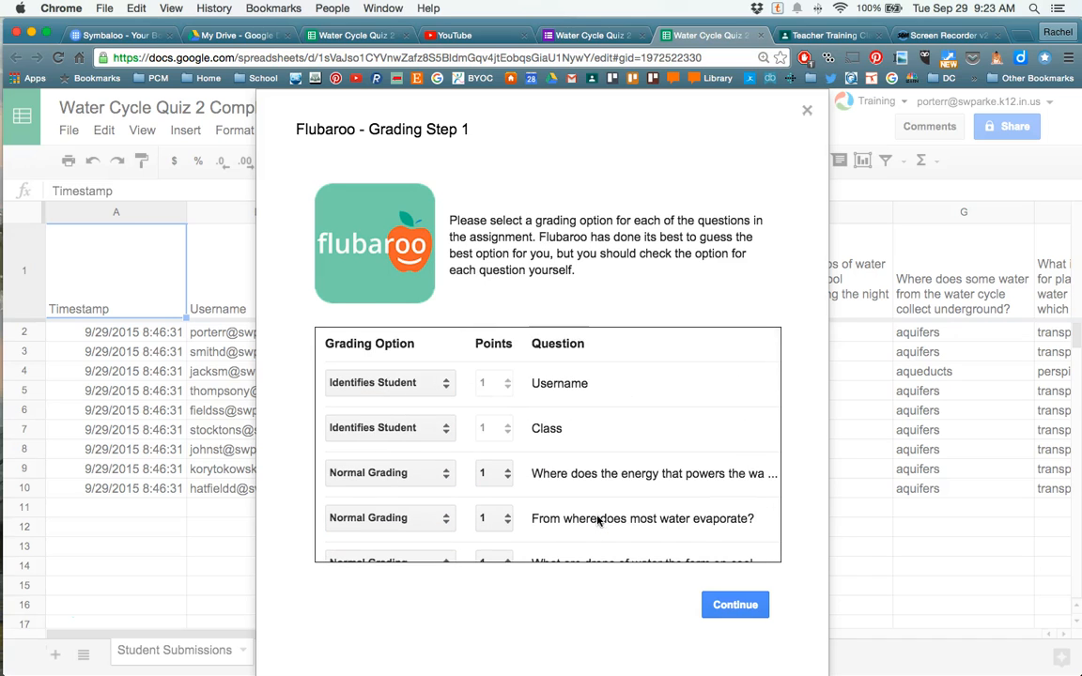
pyautogui.scroll(-10, 597, 521)
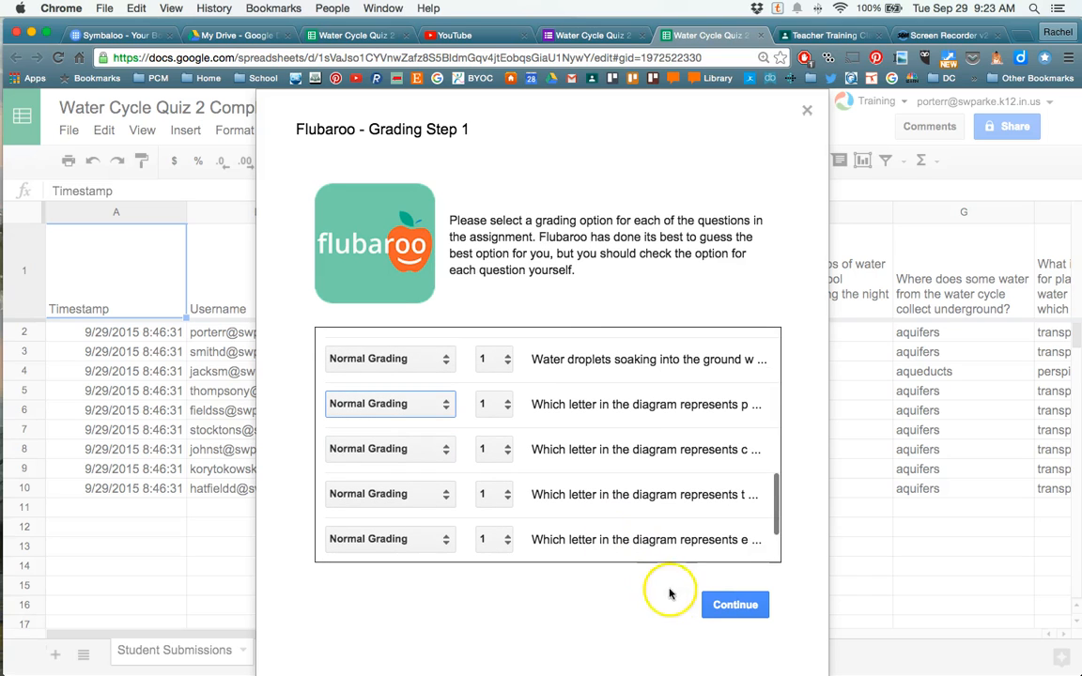
# Accept the grading options and grade the assignment with the first listed submission as the Answer Key
pyautogui.click(735, 606)
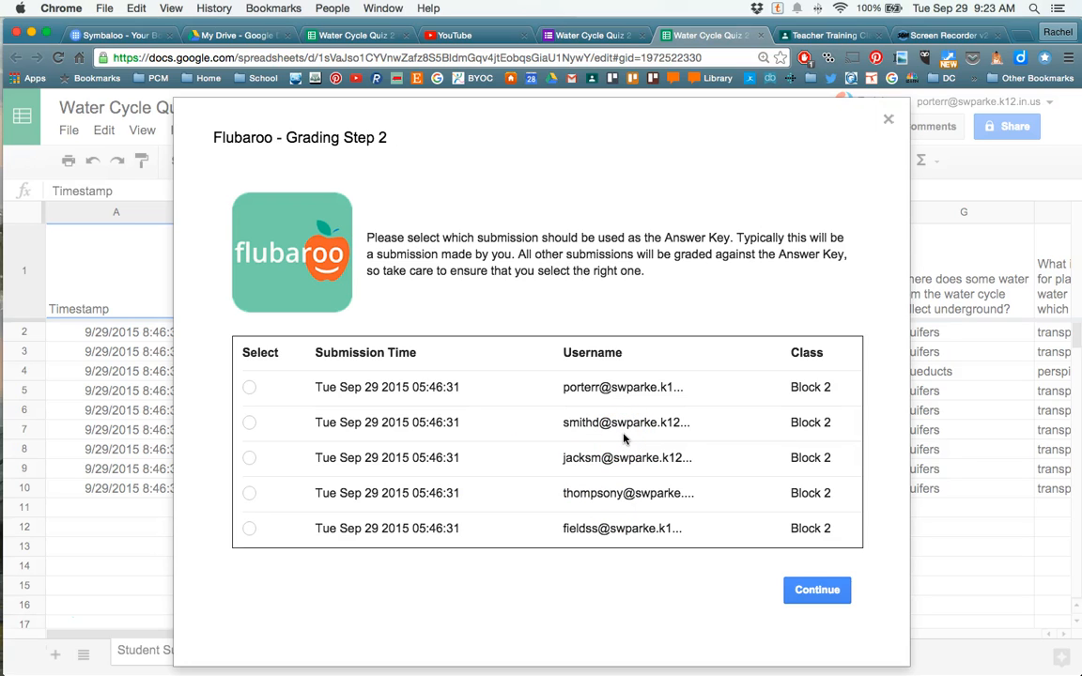
pyautogui.click(249, 387)
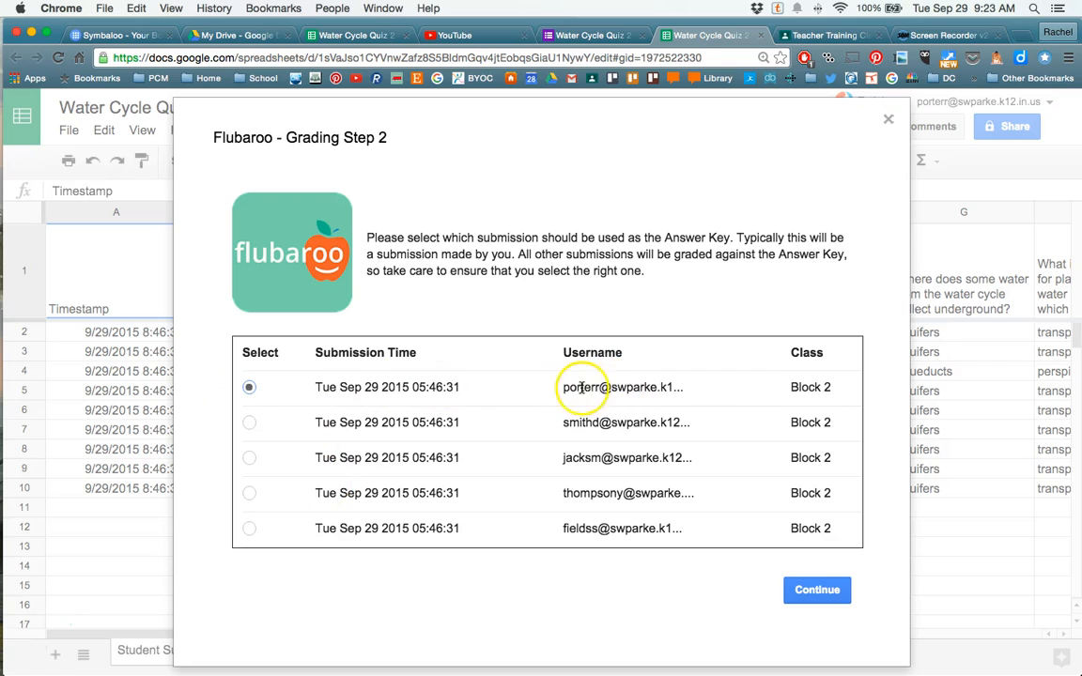
pyautogui.click(814, 594)
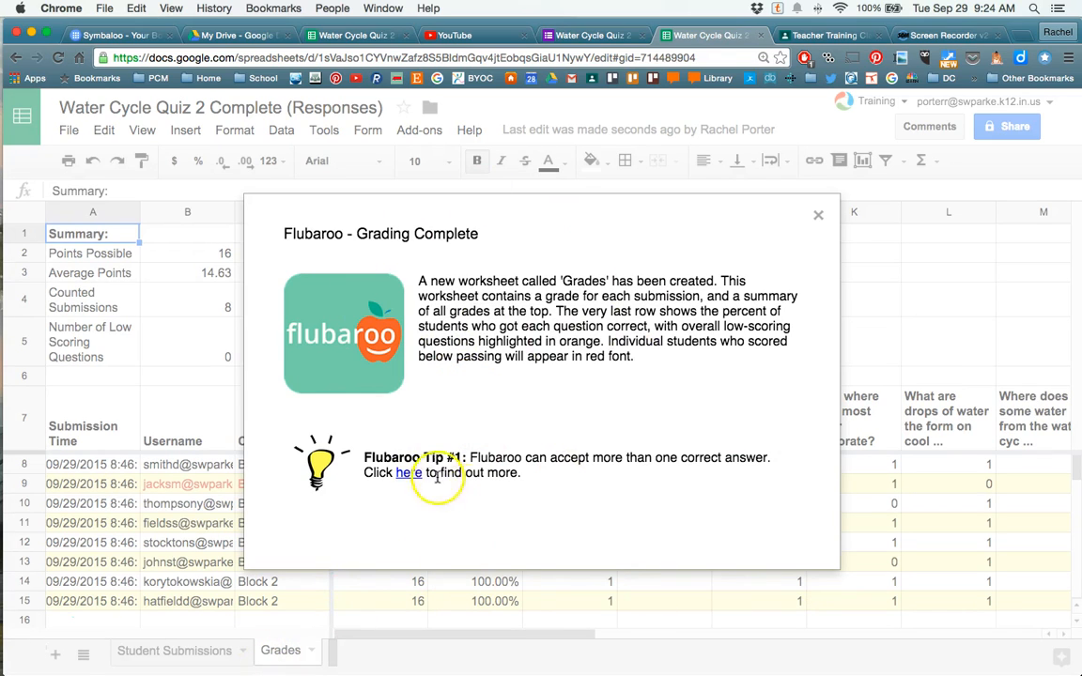
# Dismiss the grading completion message and compare the Student Submissions sheet with the new Grades sheet
pyautogui.click(818, 215)
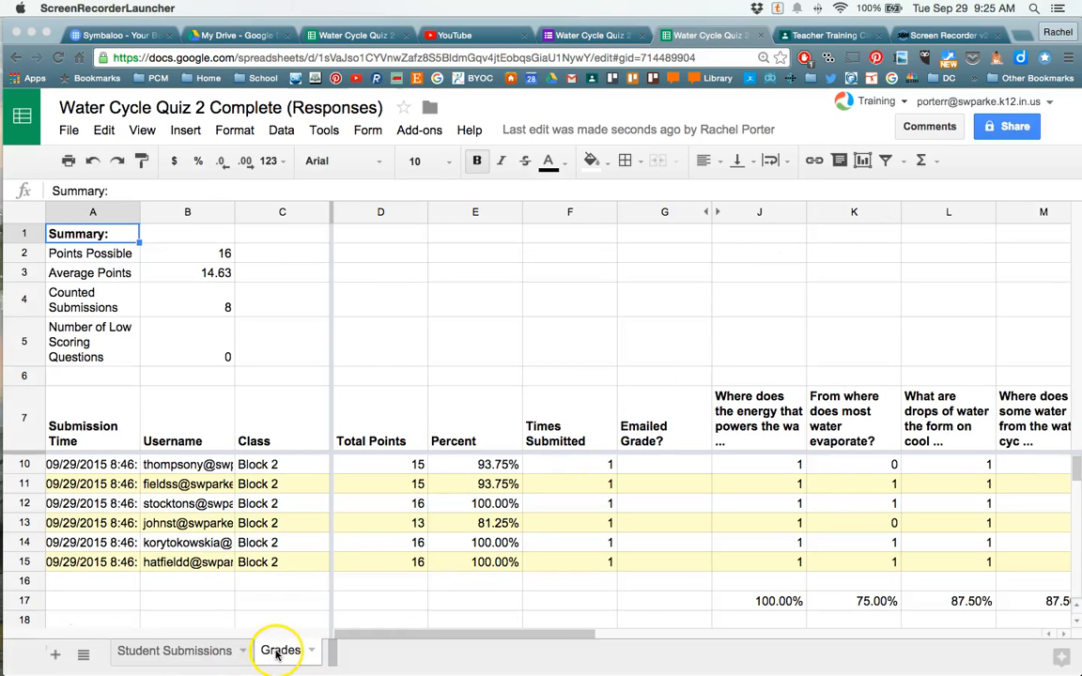
pyautogui.click(186, 653)
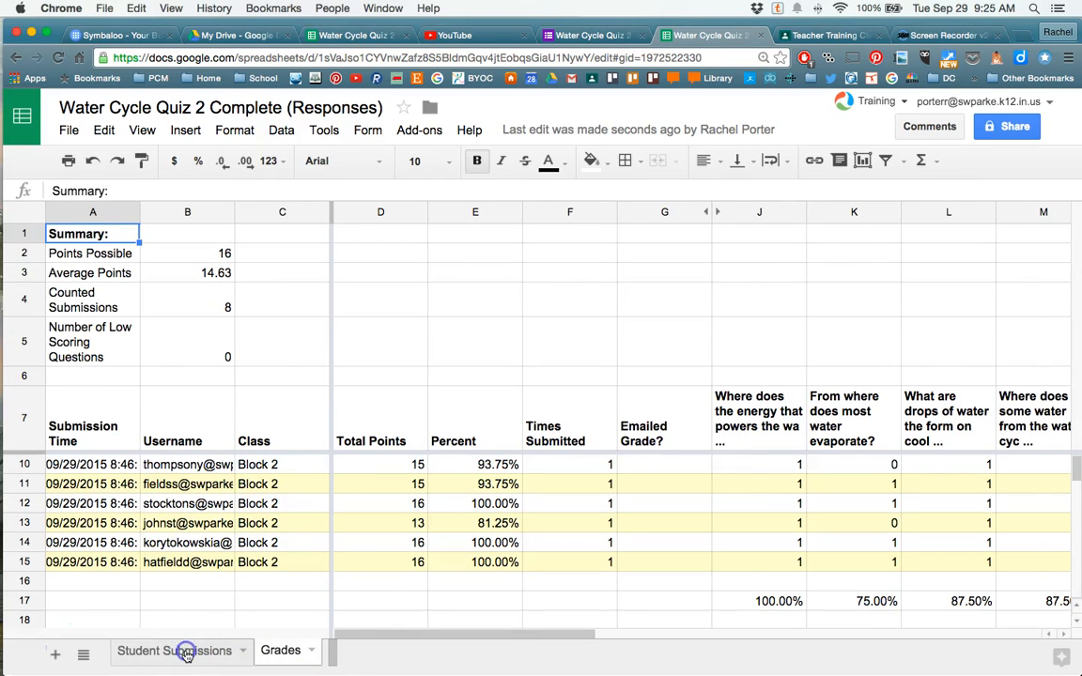
pyautogui.doubleClick(186, 652)
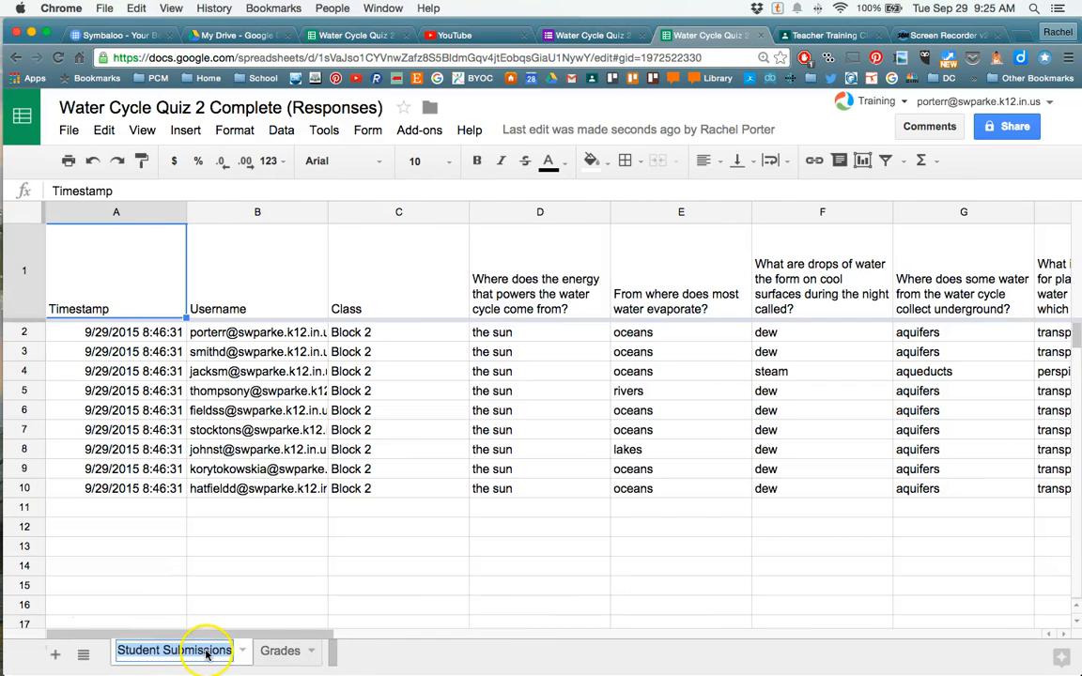
pyautogui.click(280, 652)
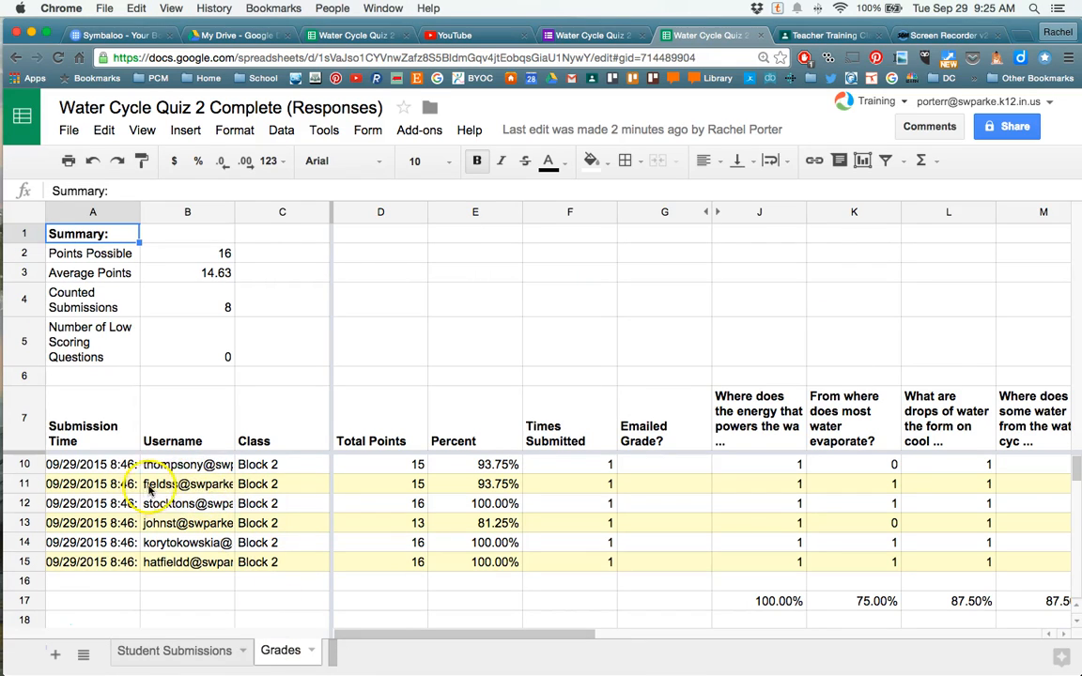
# Review each student's total points, percent and per-question scores across the Grades sheet
pyautogui.scroll(-2, 164, 484)
pyautogui.scroll(3, 183, 488)
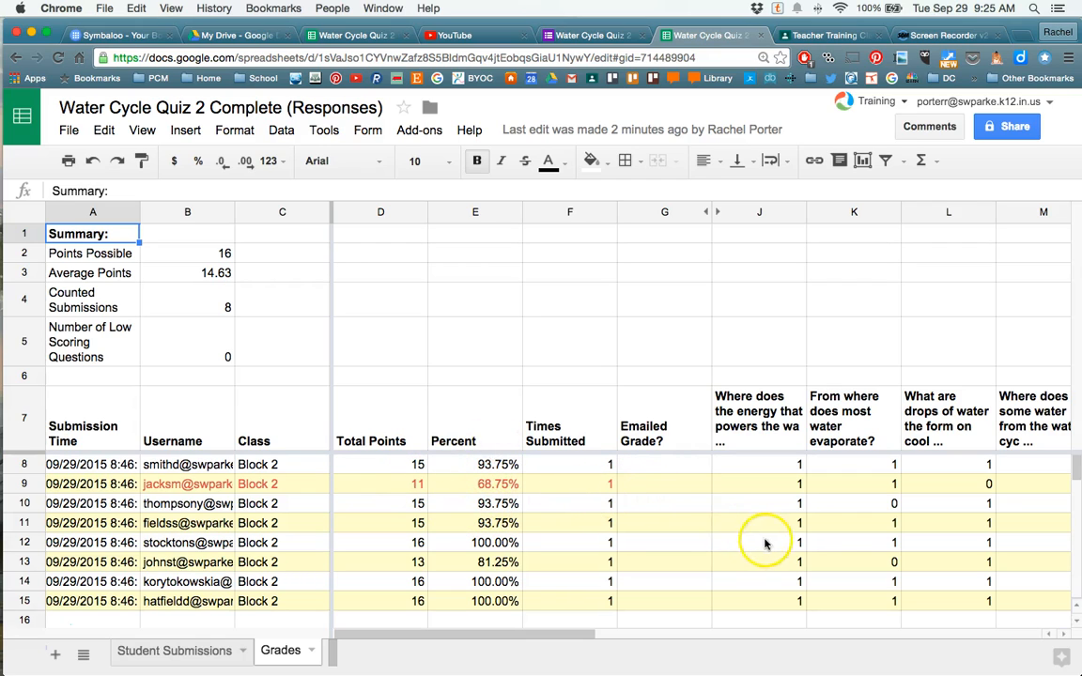
pyautogui.moveTo(555, 636); pyautogui.dragTo(765, 634)
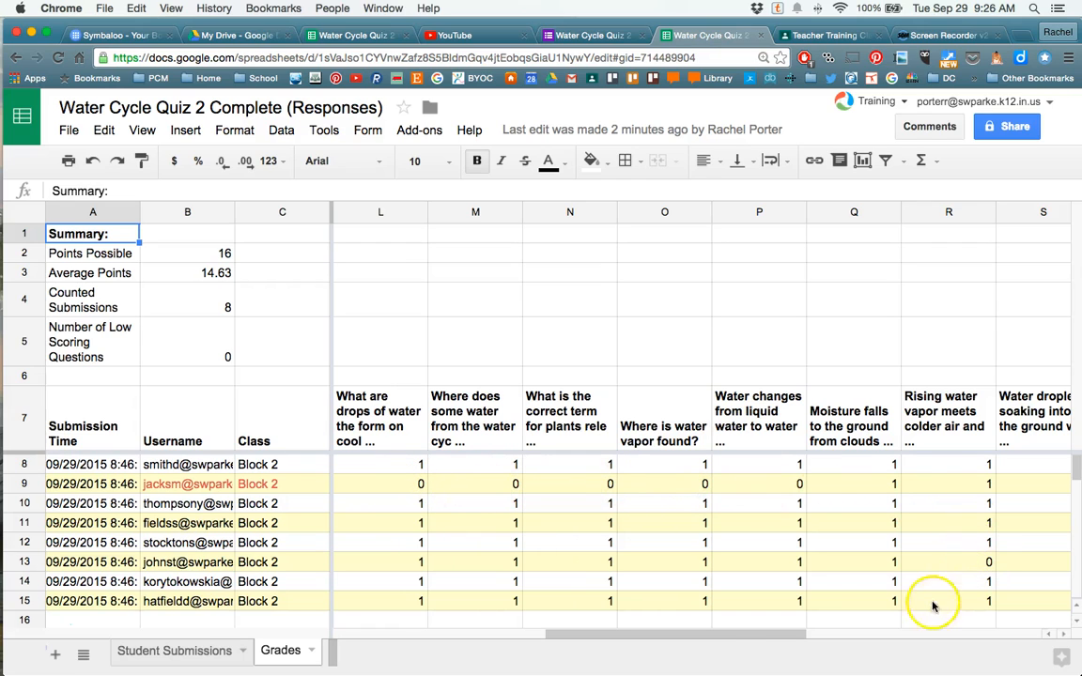
pyautogui.moveTo(761, 638); pyautogui.dragTo(464, 631)
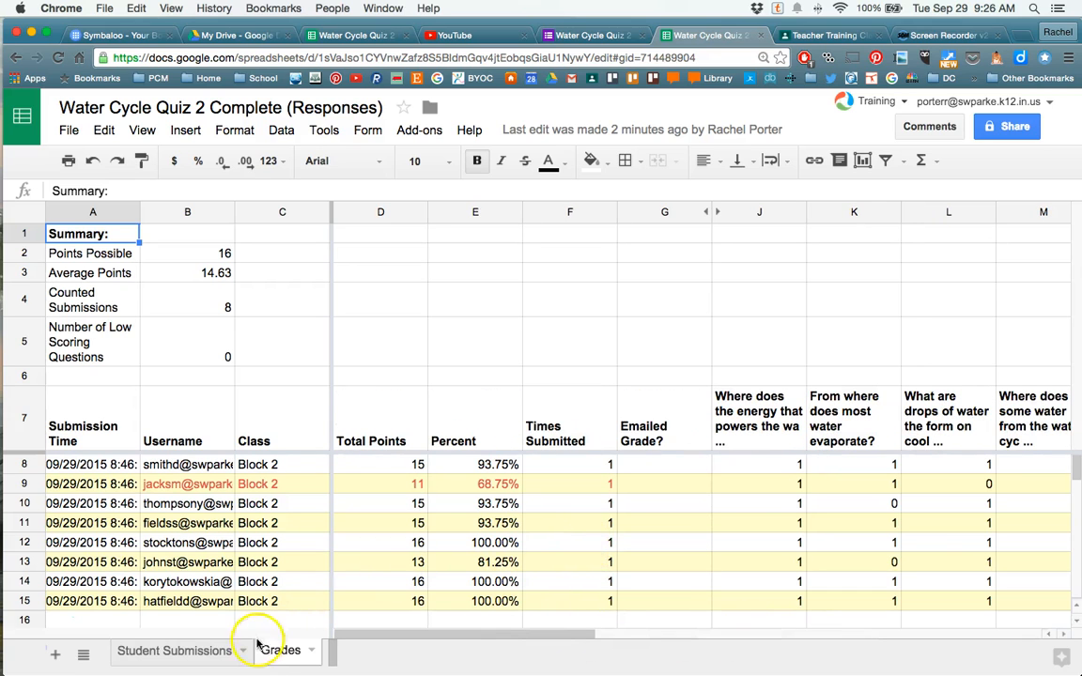
# Check the wrong "aqueducts" answer to the underground water question in Student Submissions and return to the Grades sheet
pyautogui.click(172, 649)
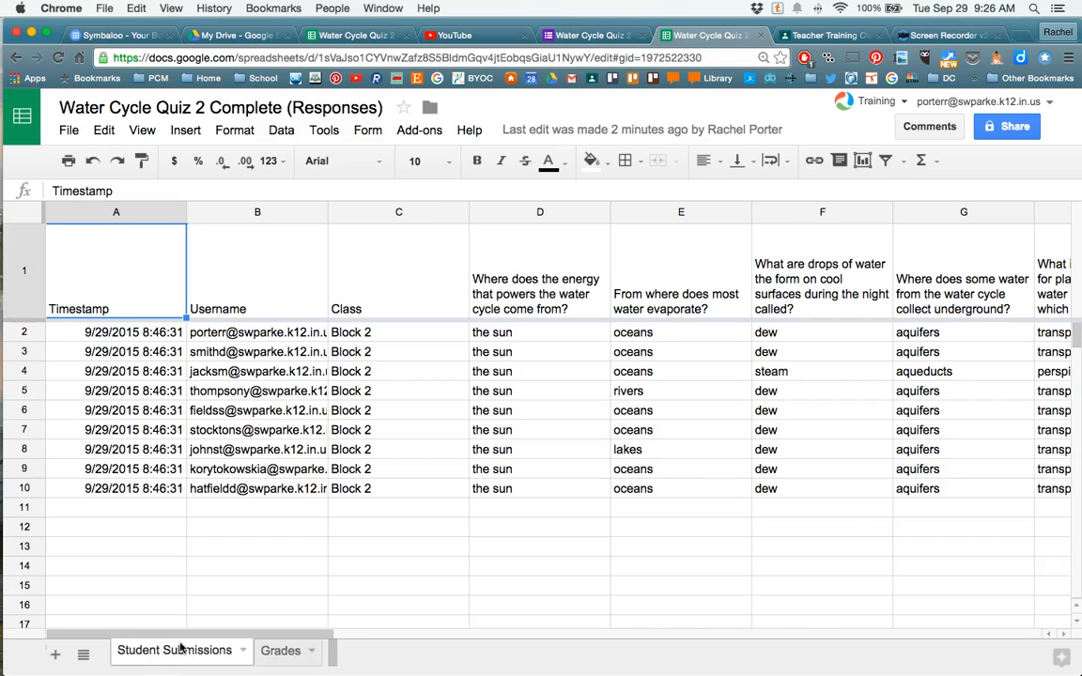
pyautogui.click(936, 374)
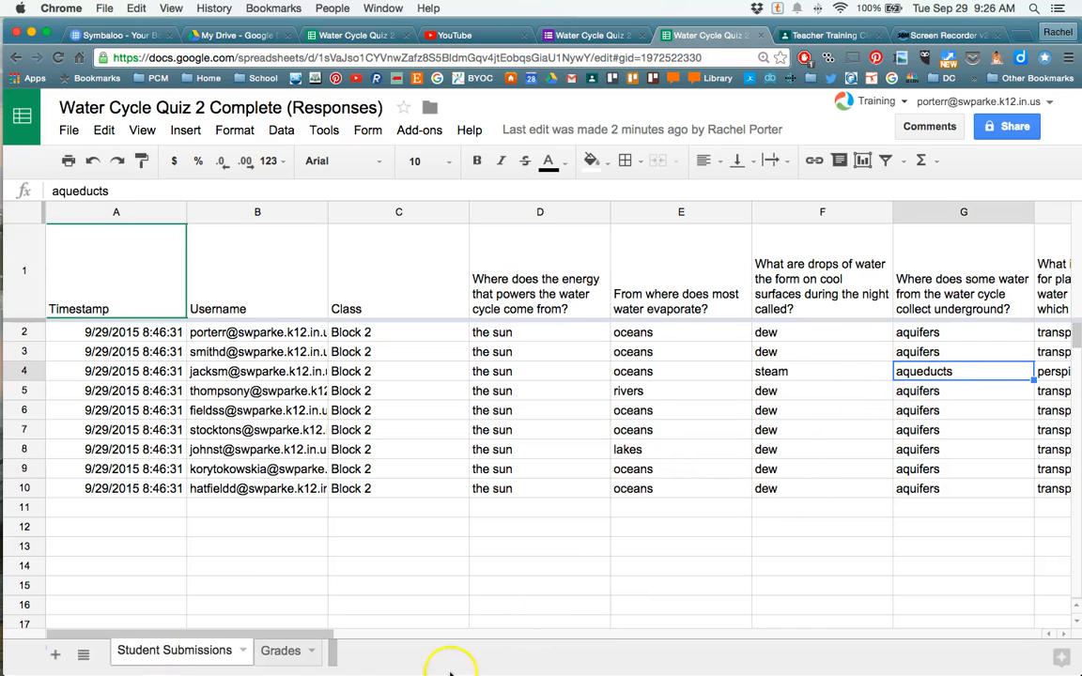
pyautogui.click(279, 653)
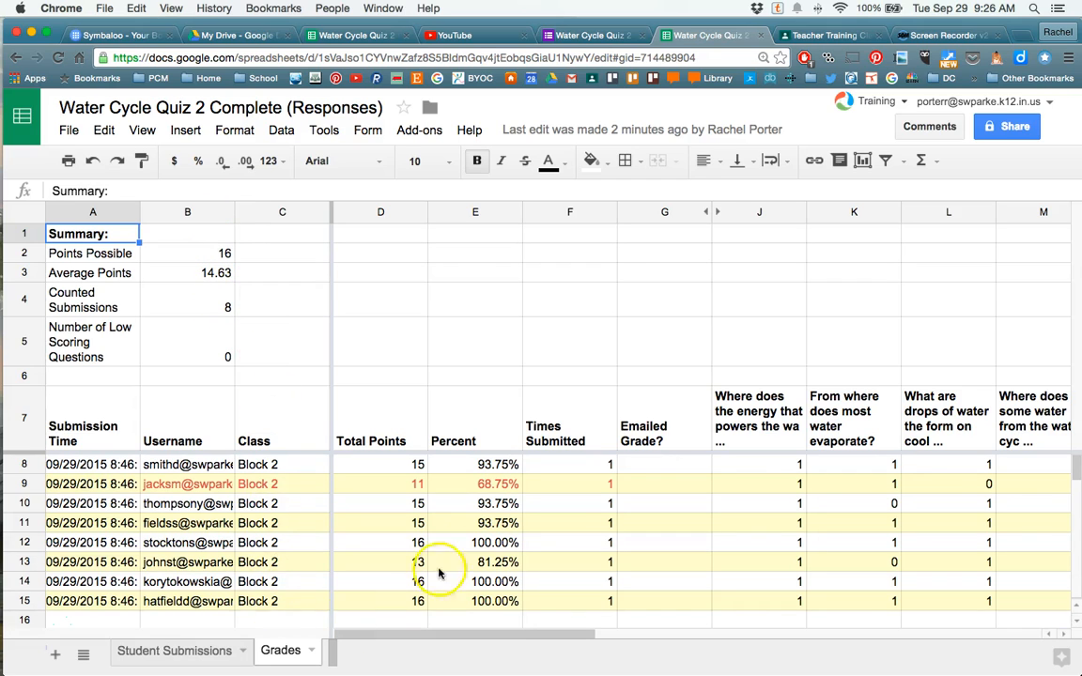
# Examine the percent of students who answered each question correctly in row 17 of the Grades sheet
pyautogui.scroll(-3, 449, 549)
pyautogui.moveTo(395, 635); pyautogui.dragTo(539, 643)
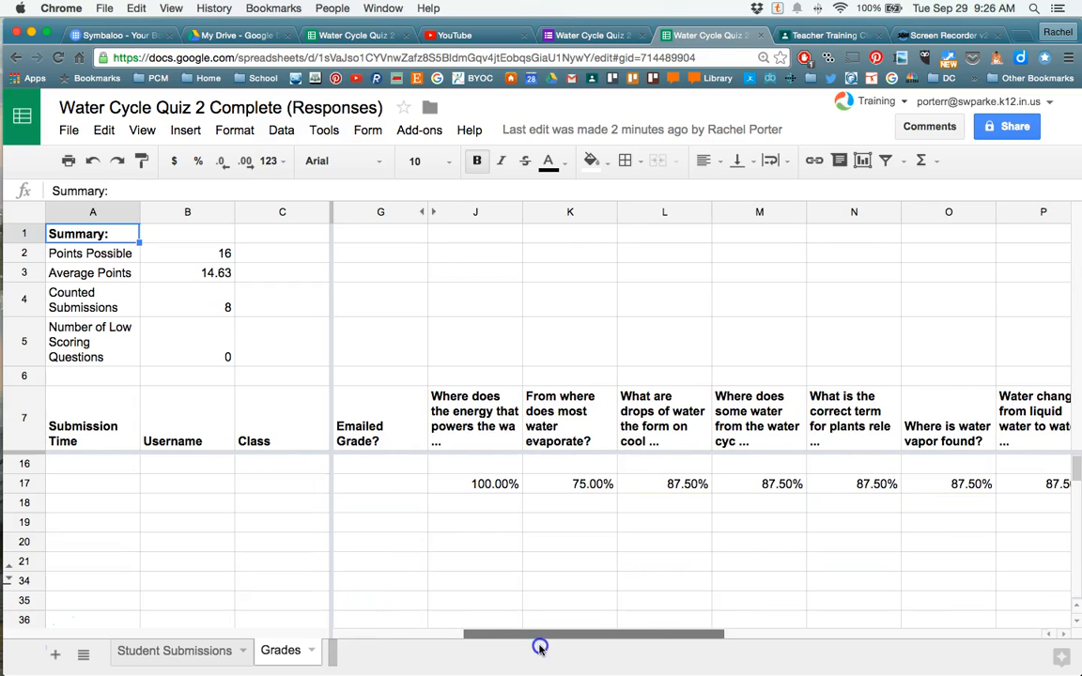
pyautogui.scroll(3, 600, 521)
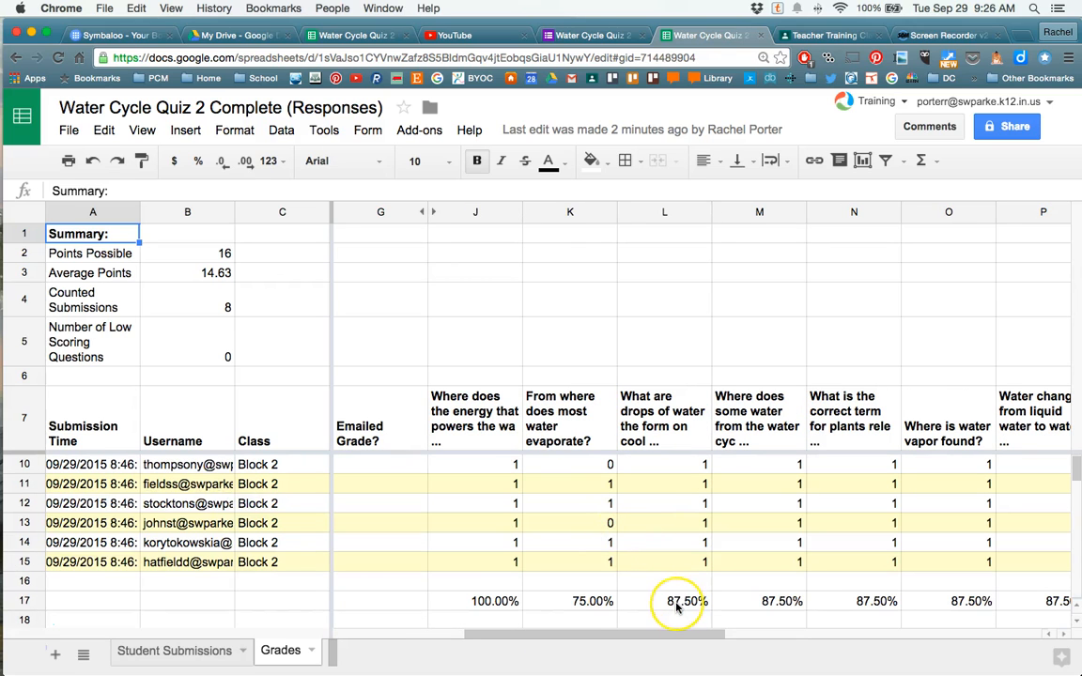
pyautogui.moveTo(660, 636); pyautogui.dragTo(812, 646)
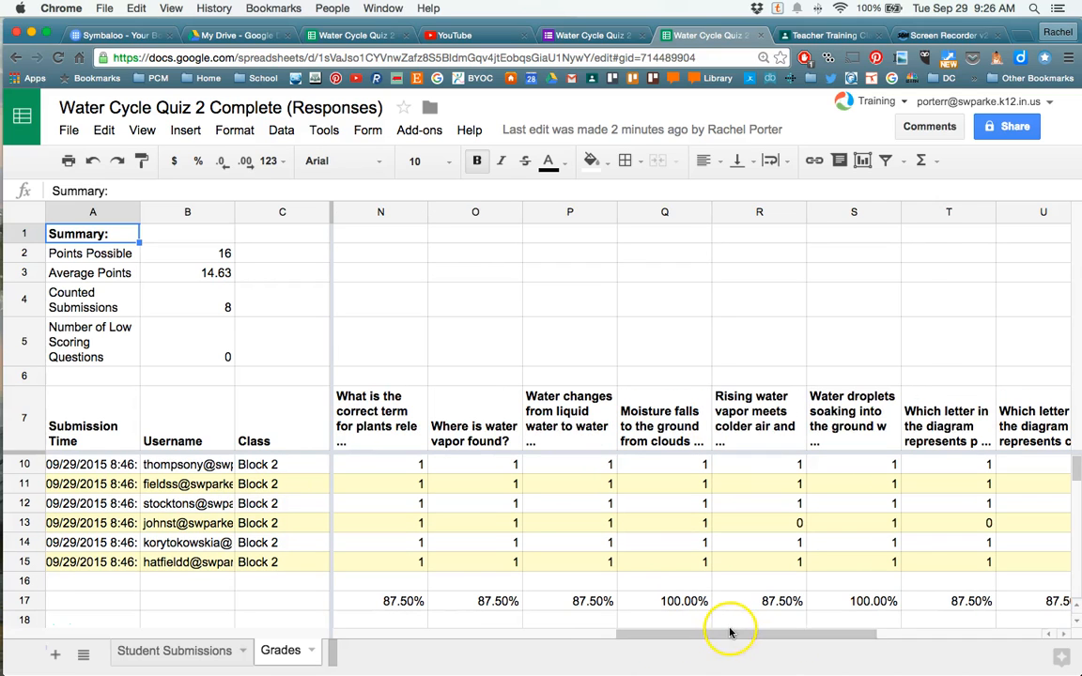
pyautogui.moveTo(725, 642); pyautogui.dragTo(543, 631)
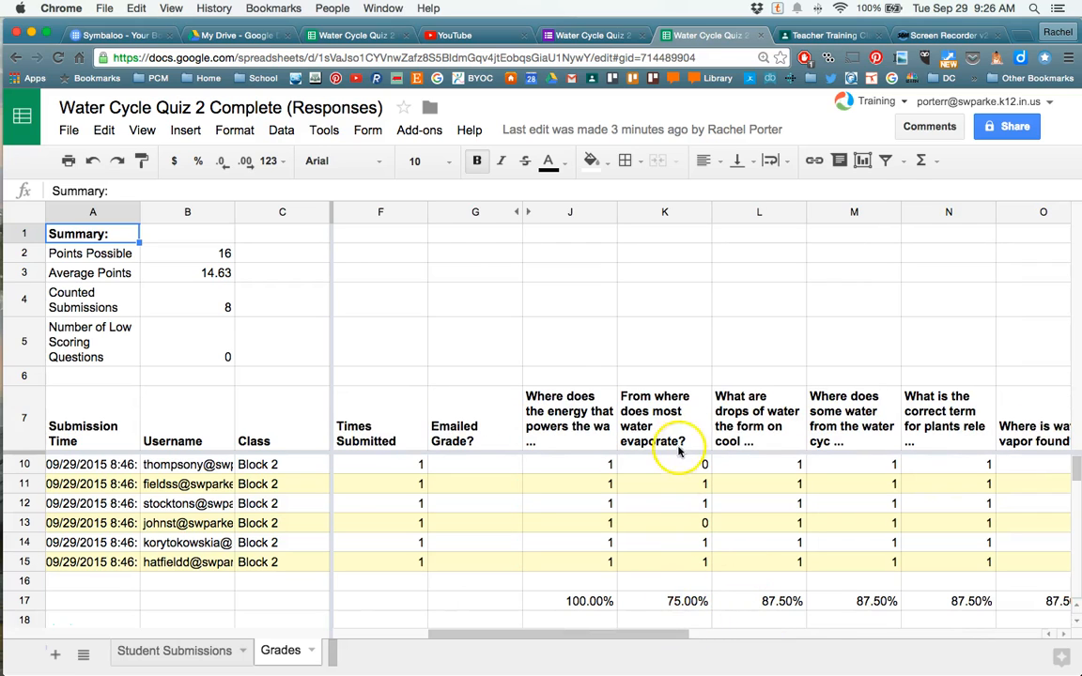
pyautogui.moveTo(645, 632); pyautogui.dragTo(543, 633)
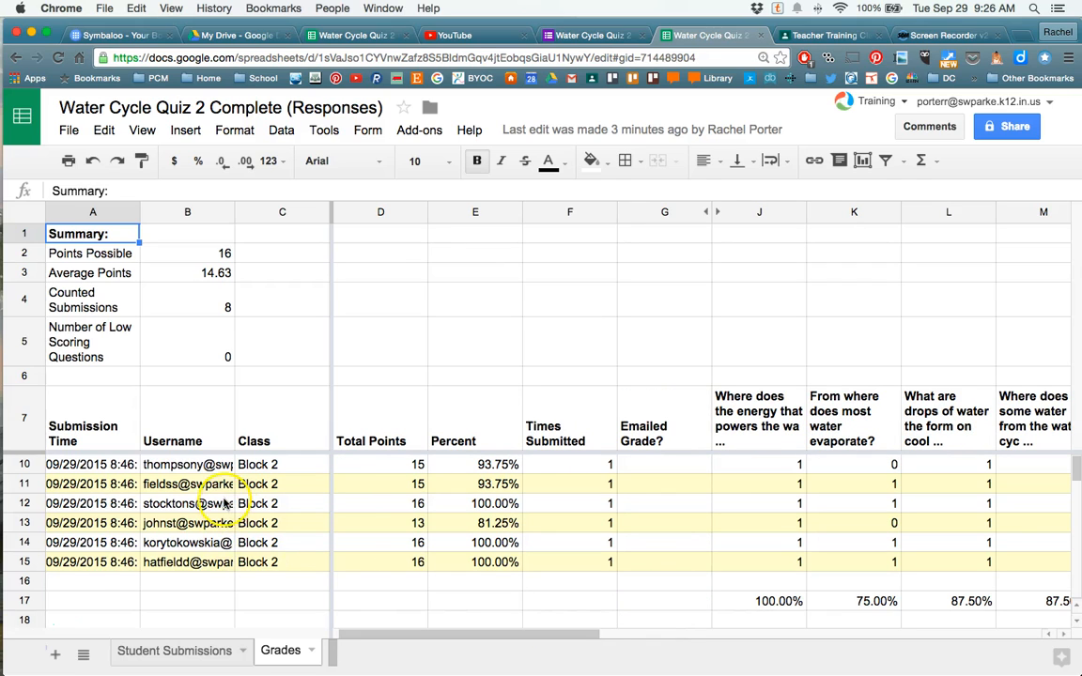
pyautogui.scroll(2, 241, 517)
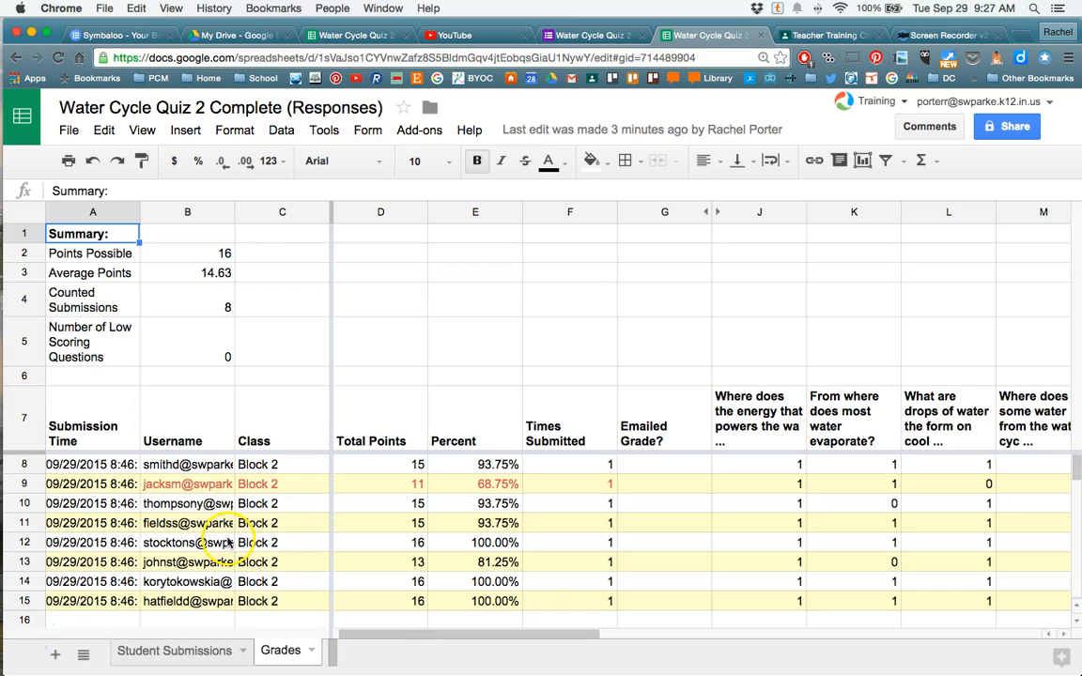
pyautogui.click(385, 637)
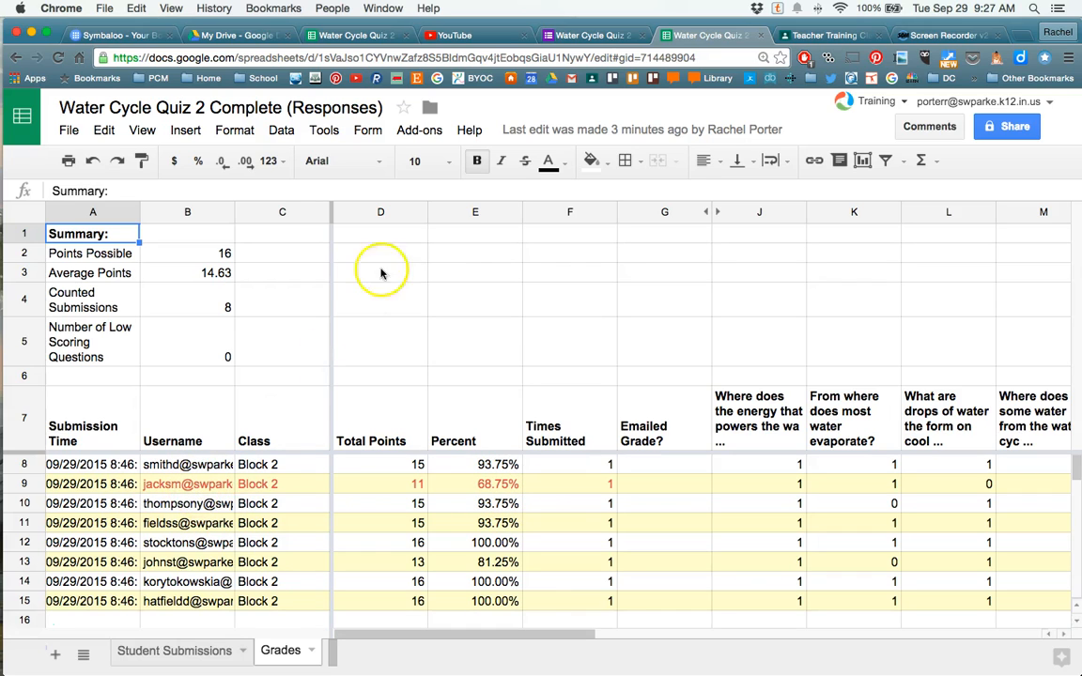
# Inspect the percentage choices for highlighting student info in red in Flubaroo's Advanced Options, and close them without submitting
pyautogui.click(420, 131)
pyautogui.moveTo(441, 160)
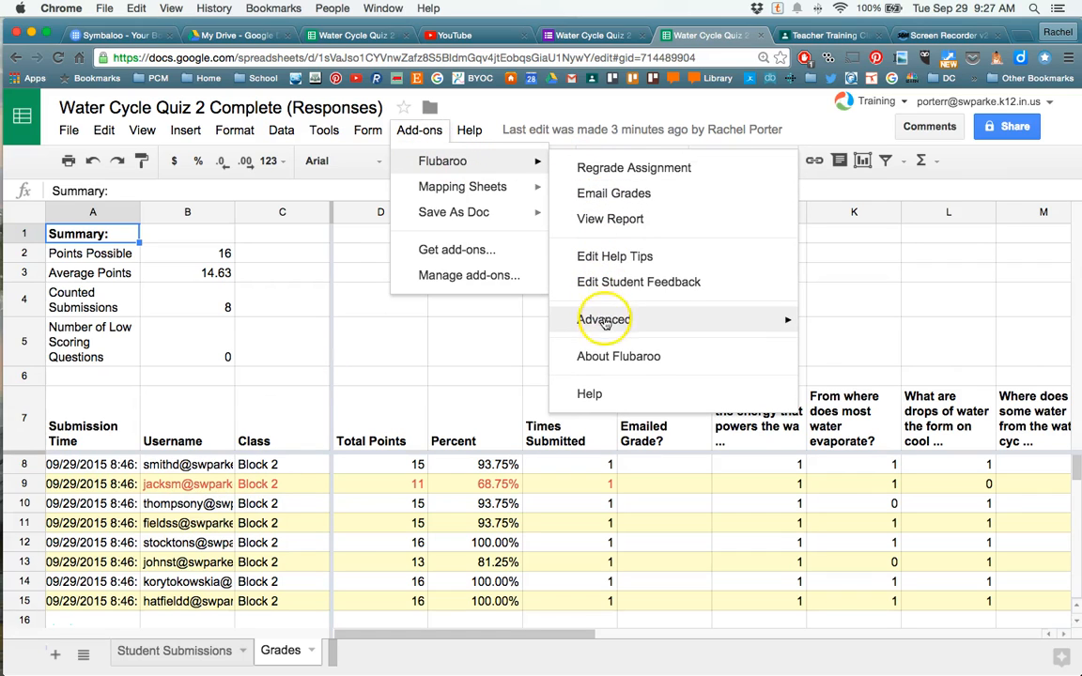
pyautogui.moveTo(588, 319)
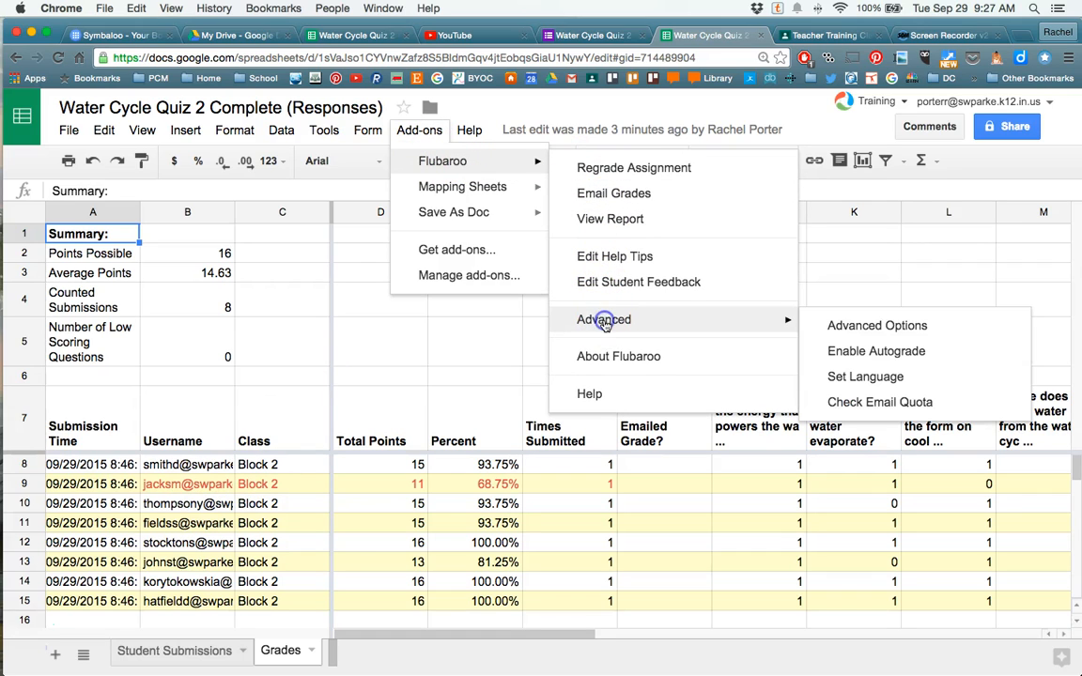
pyautogui.click(887, 327)
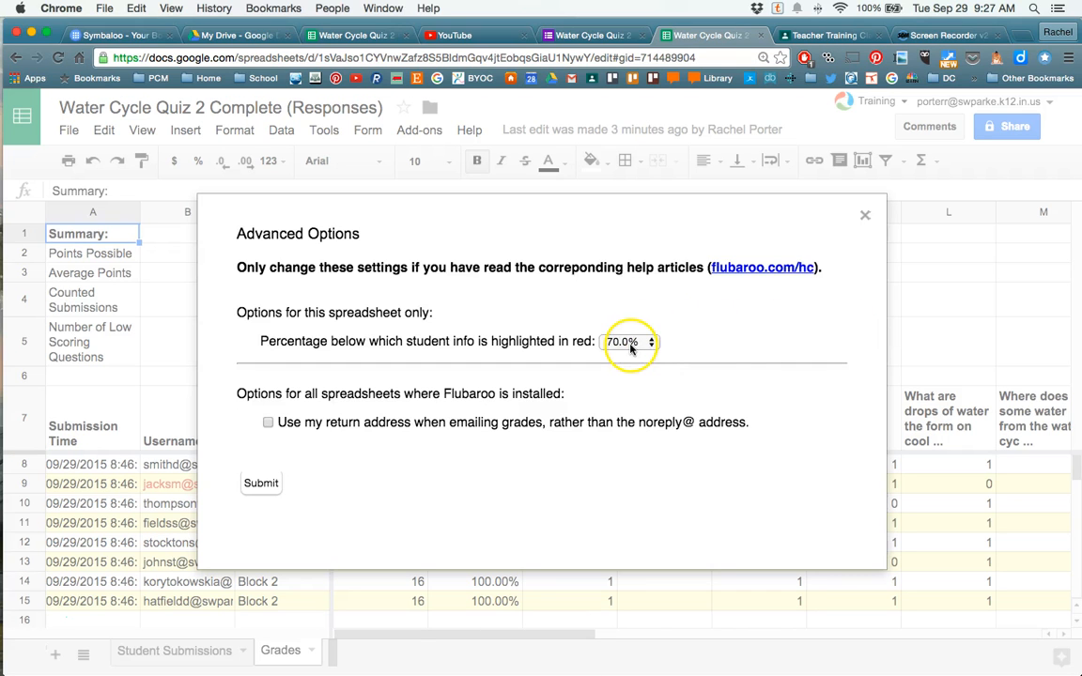
pyautogui.click(631, 343)
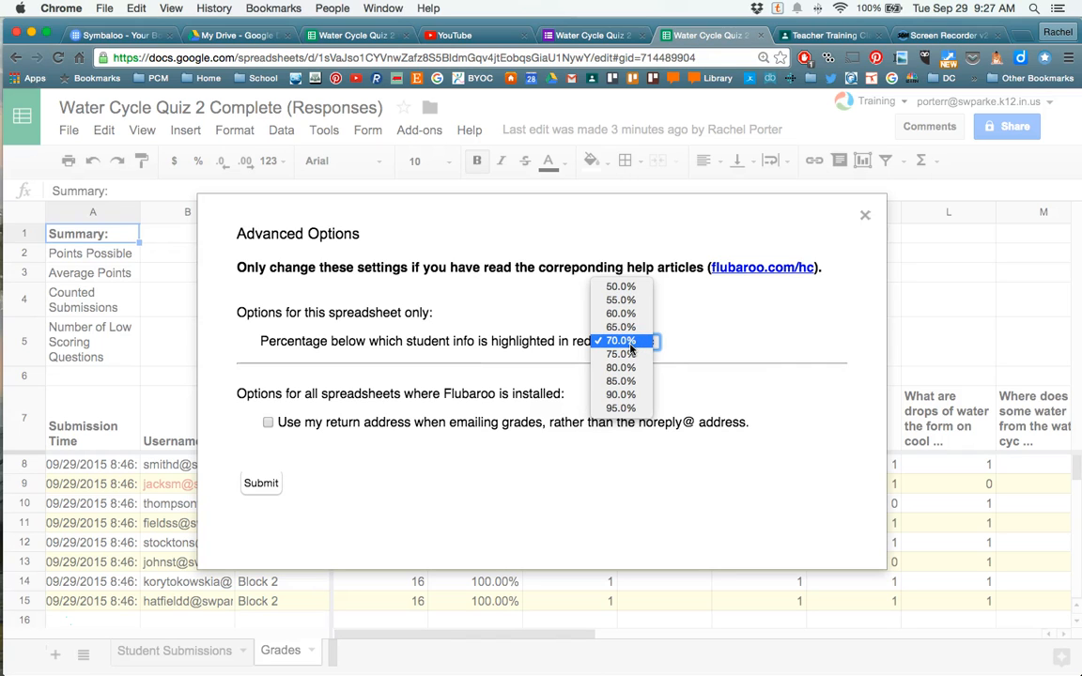
pyautogui.click(865, 216)
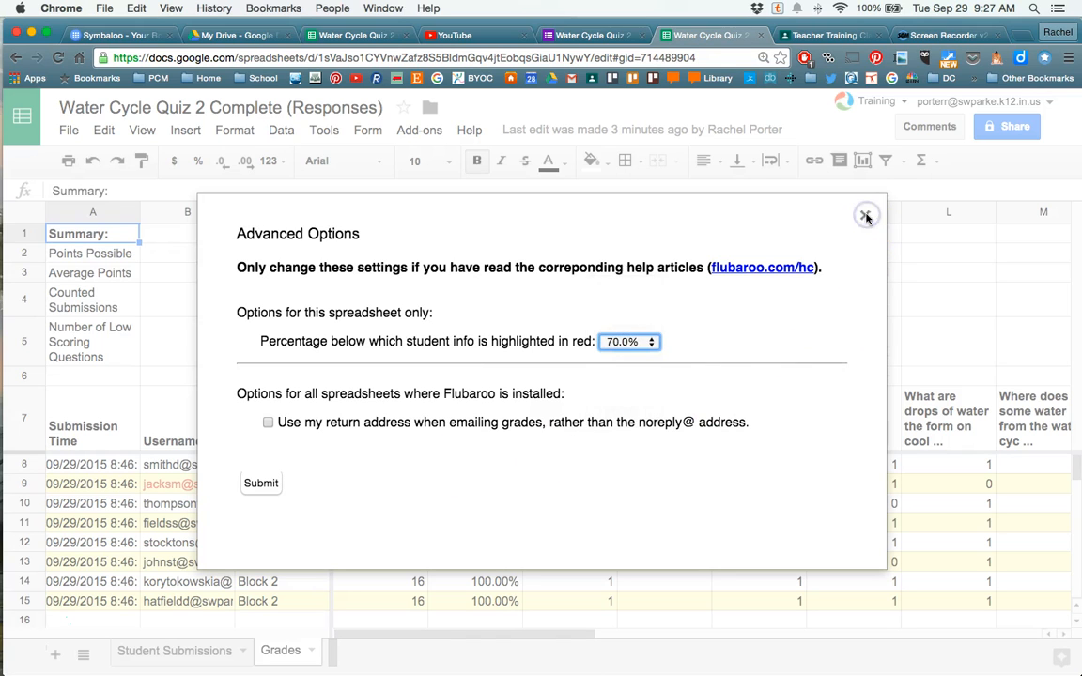
pyautogui.click(866, 217)
# Start Flubaroo's Enable Autograde setup, review the grading options for all questions, and close it without continuing
pyautogui.click(419, 136)
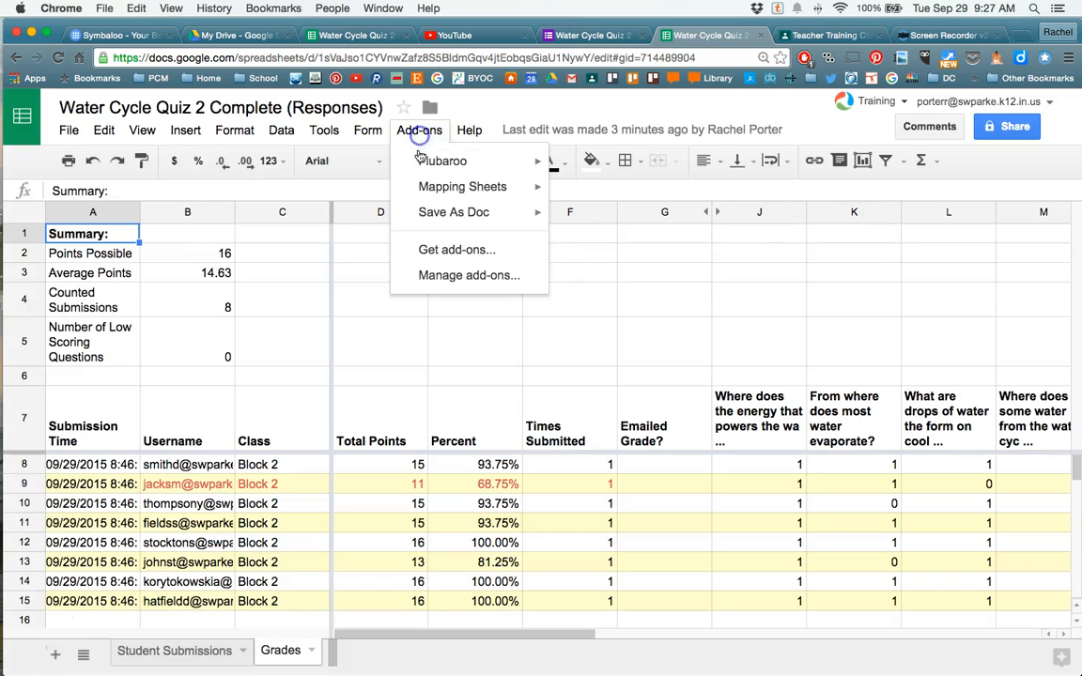
pyautogui.moveTo(437, 160)
pyautogui.moveTo(601, 320)
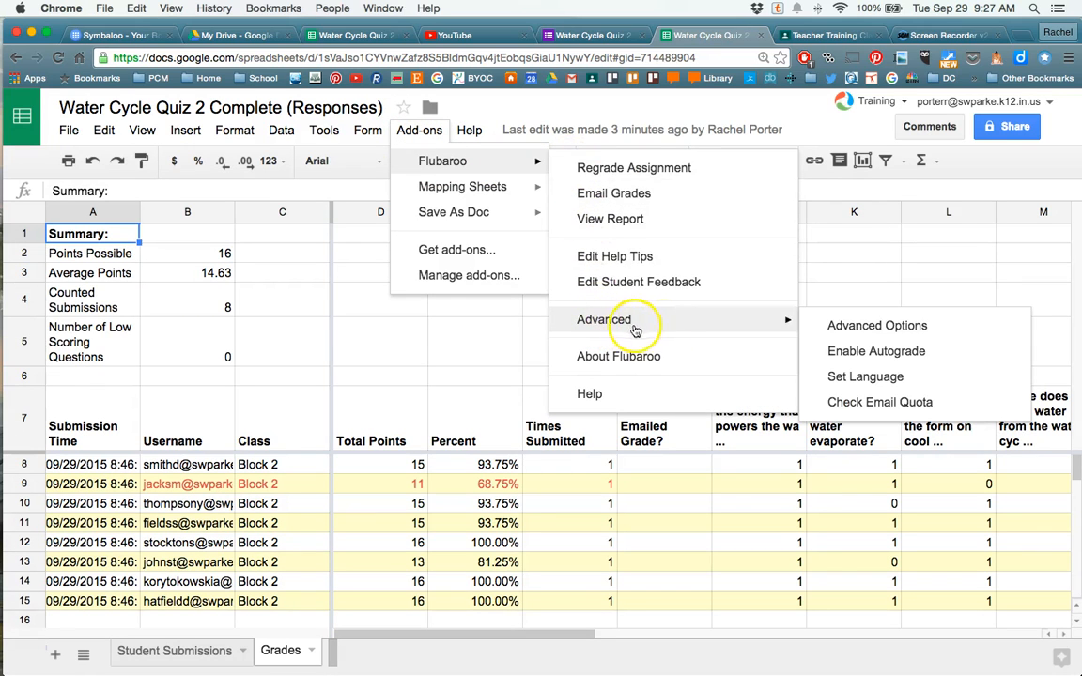
pyautogui.click(889, 354)
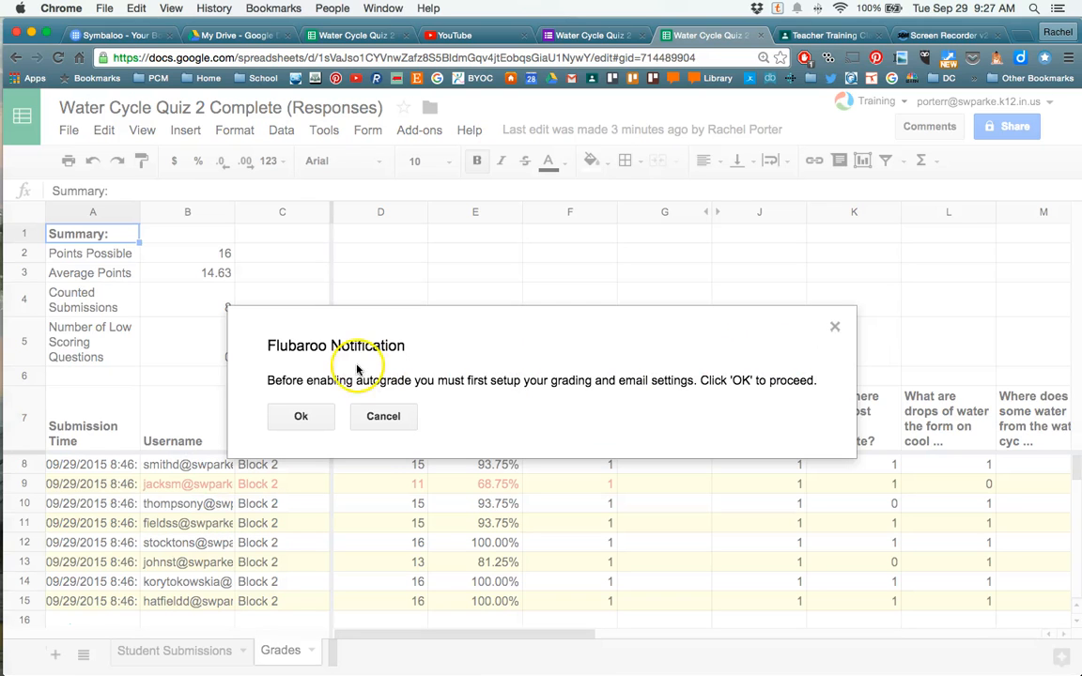
pyautogui.click(307, 416)
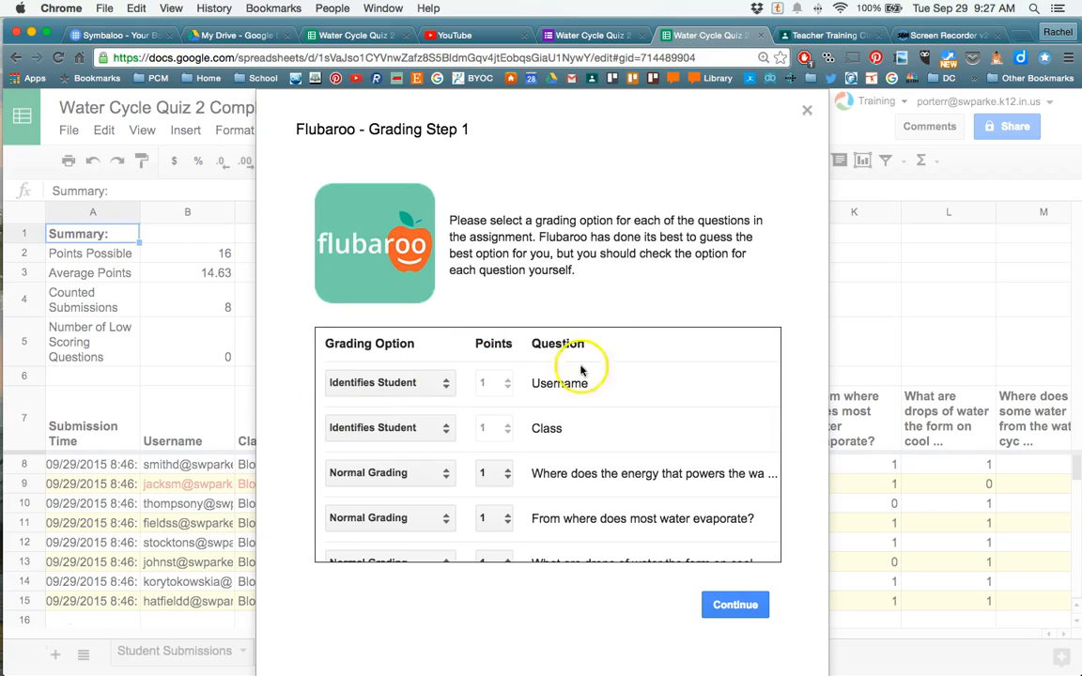
pyautogui.scroll(-10, 479, 396)
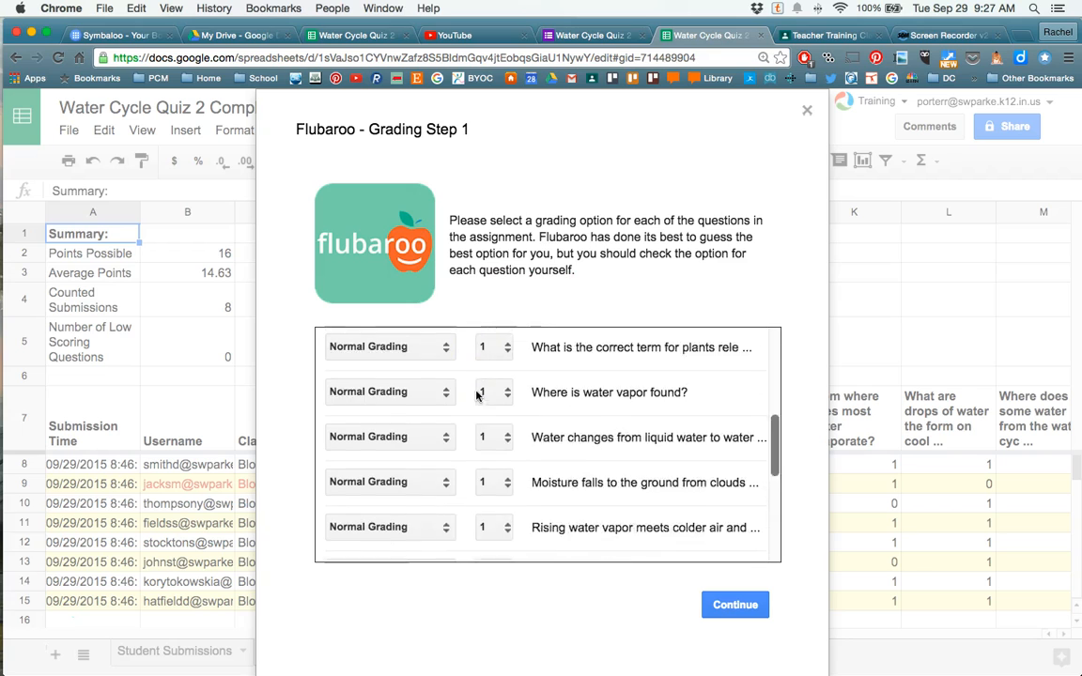
pyautogui.scroll(-5, 477, 397)
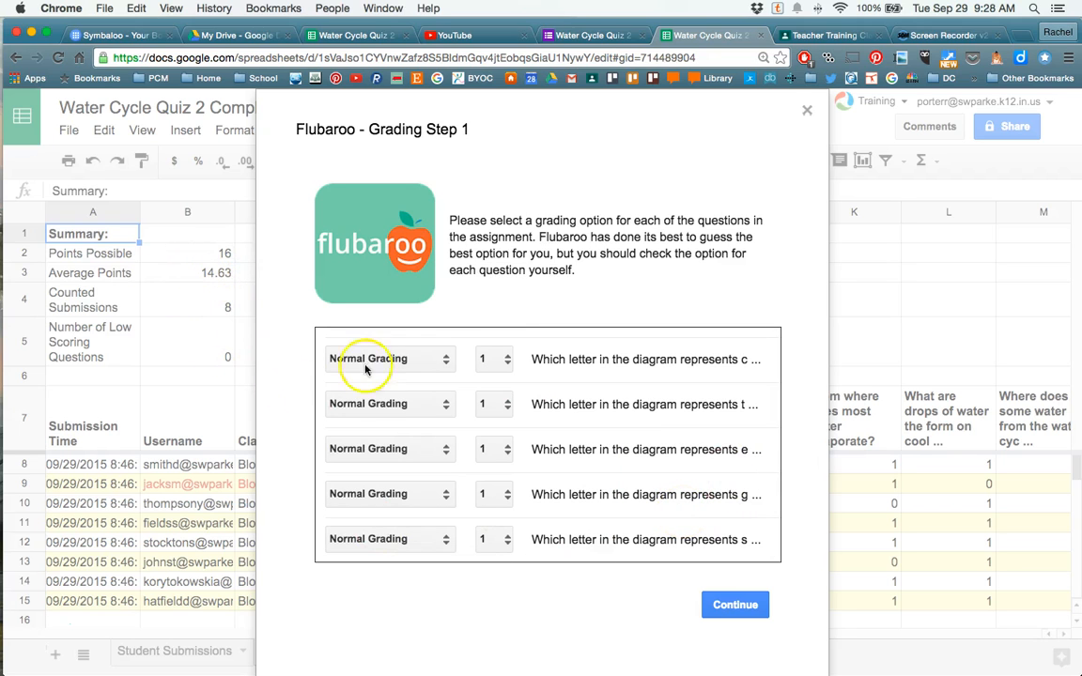
pyautogui.click(807, 110)
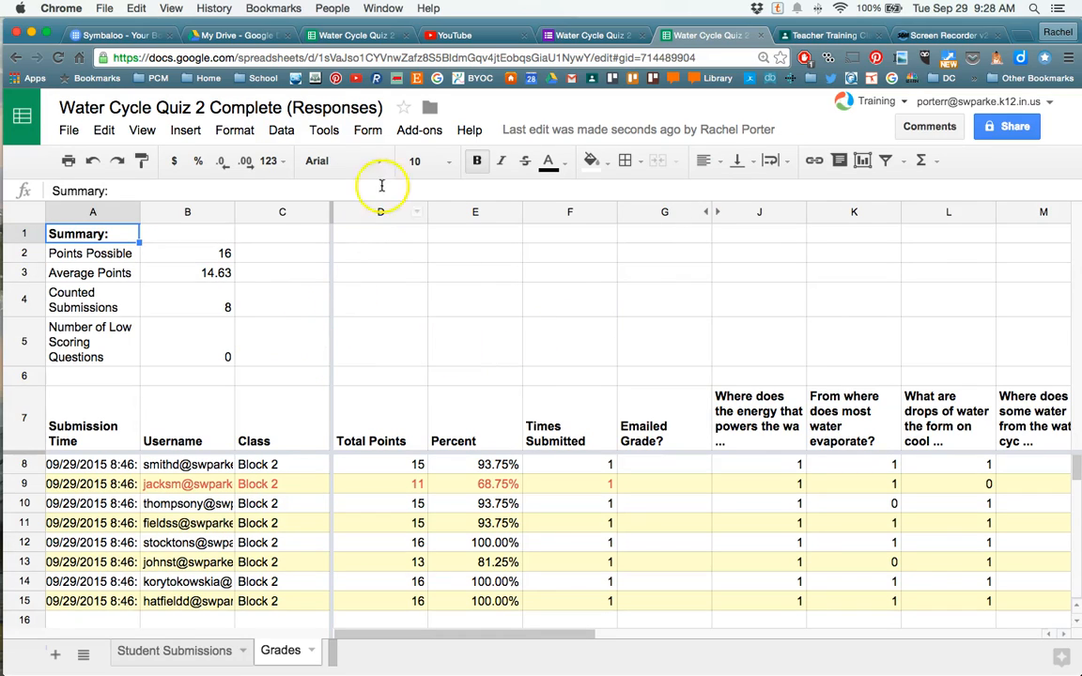
pyautogui.click(413, 131)
pyautogui.moveTo(416, 169)
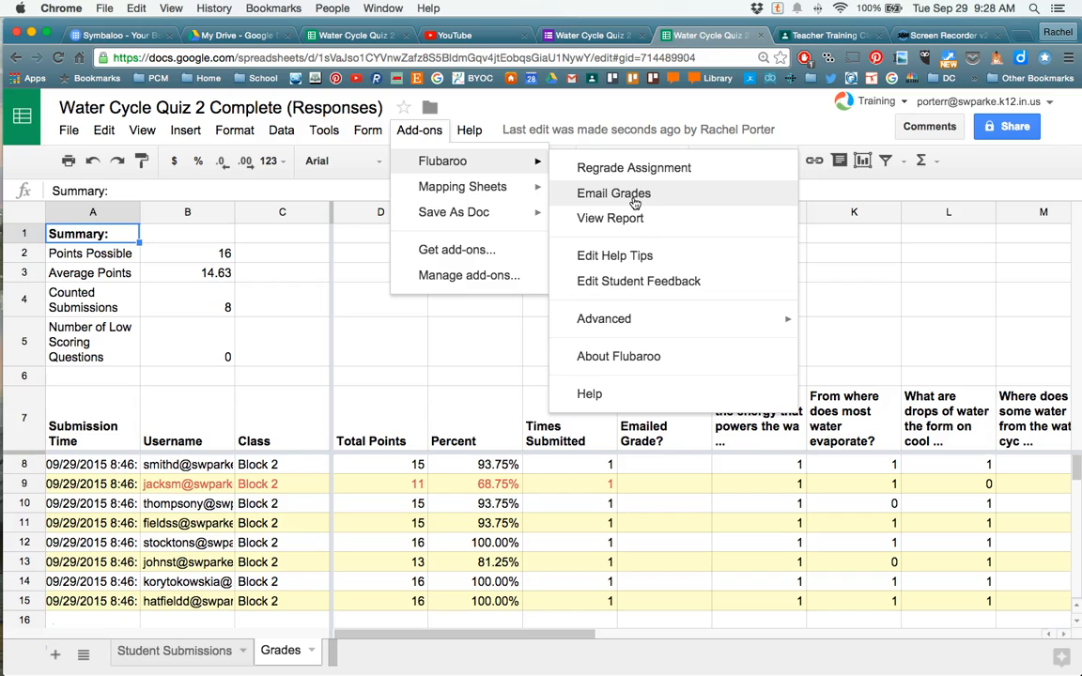
pyautogui.click(419, 129)
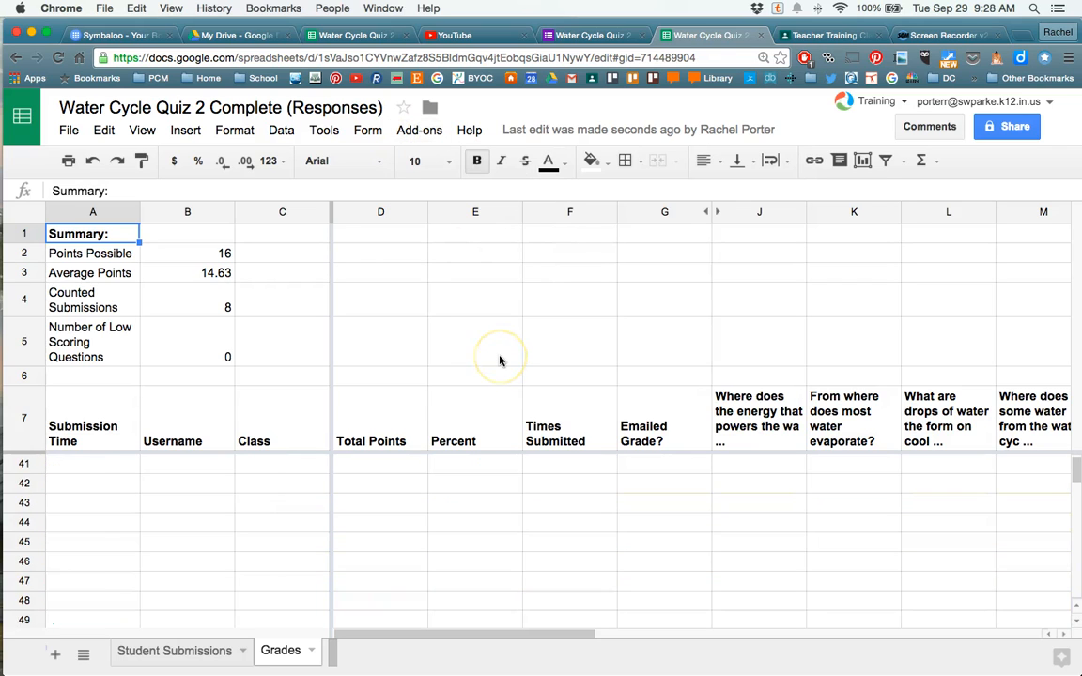